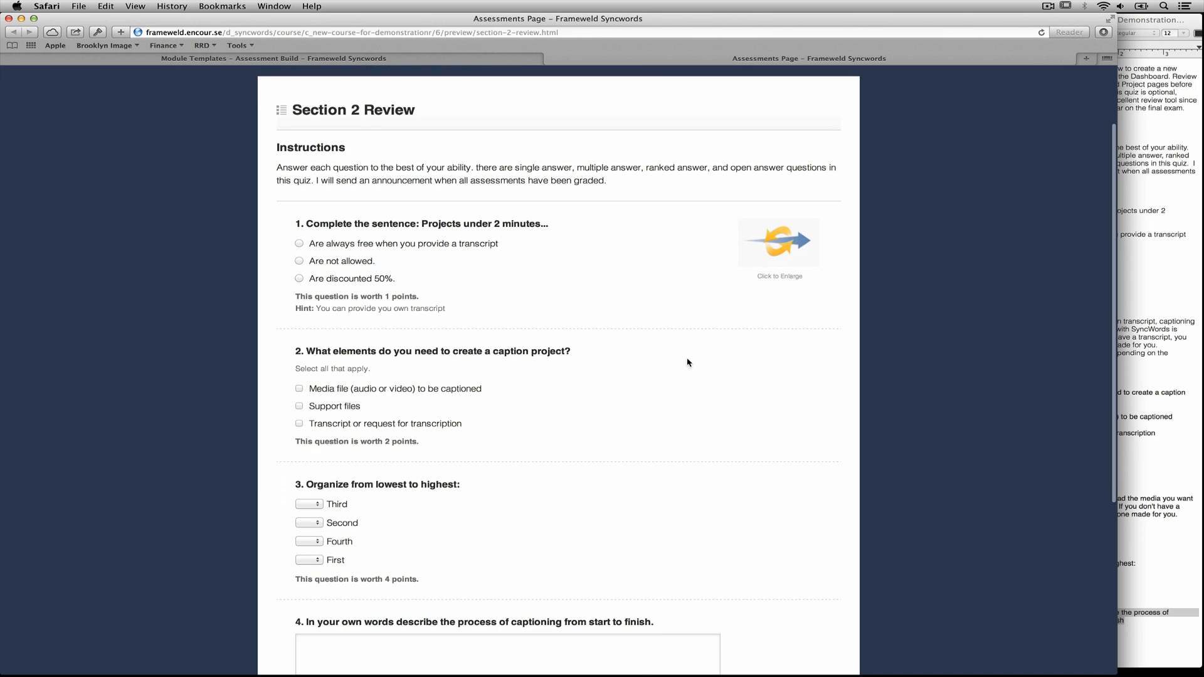
# Answer question 1 in the Section 2 Review preview with "Are always free when you provide a transcript".
pyautogui.scroll(-1, 688, 363)
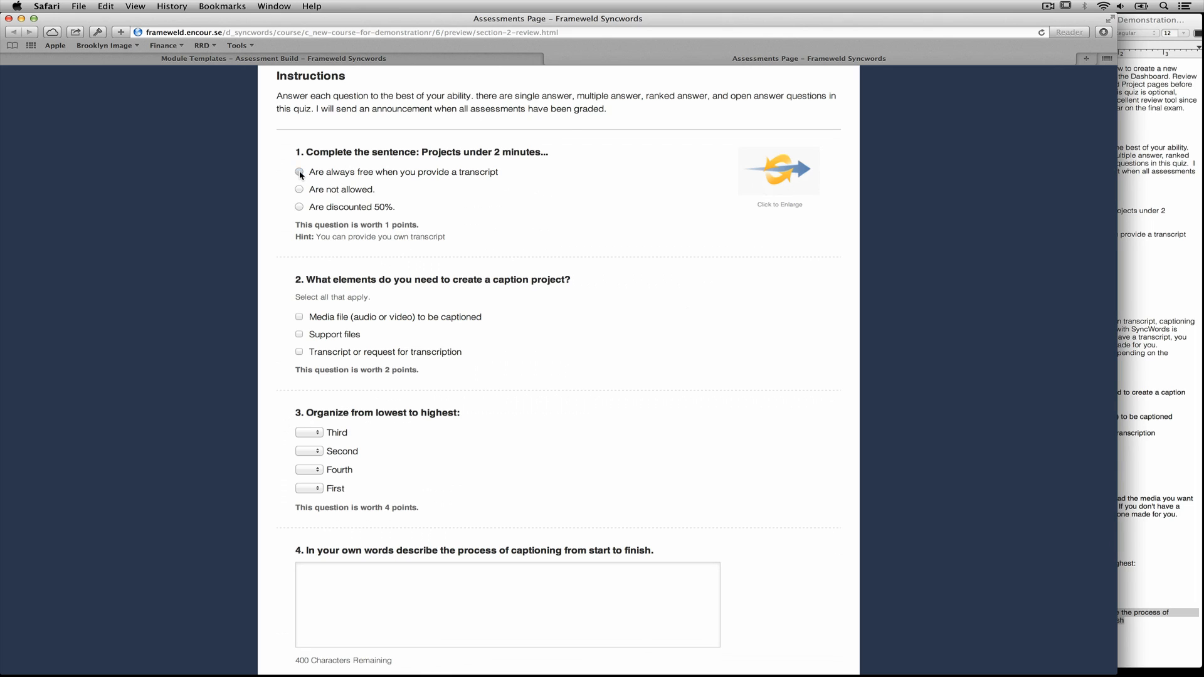
pyautogui.click(300, 208)
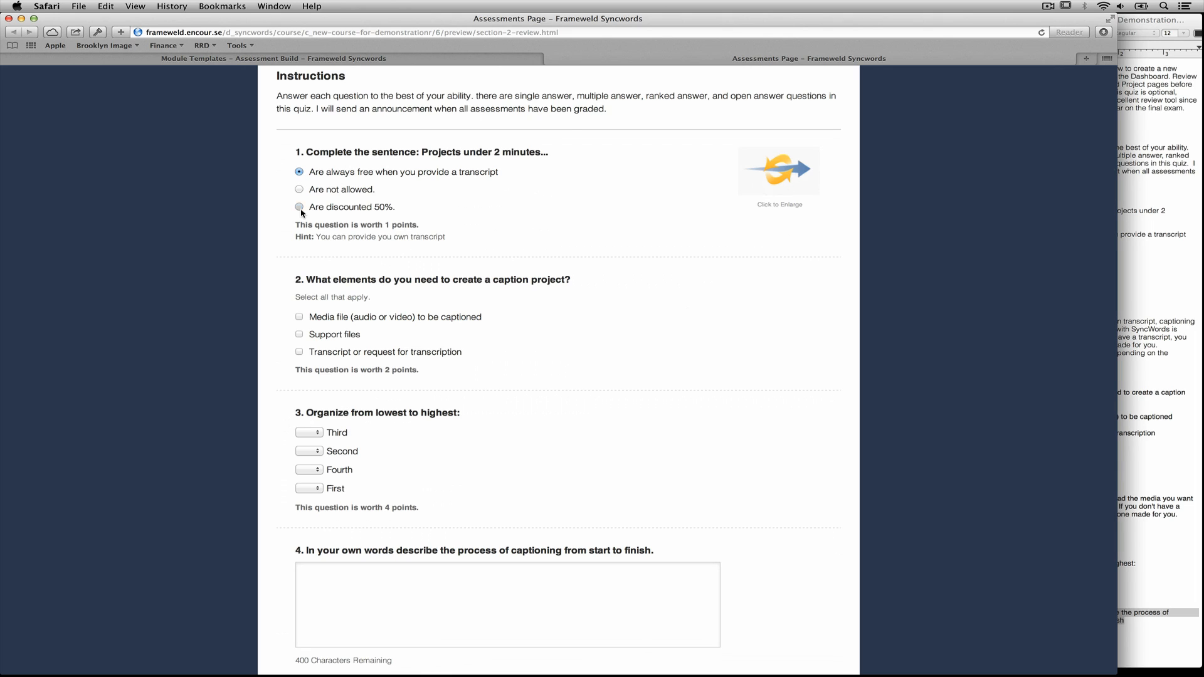
pyautogui.click(300, 172)
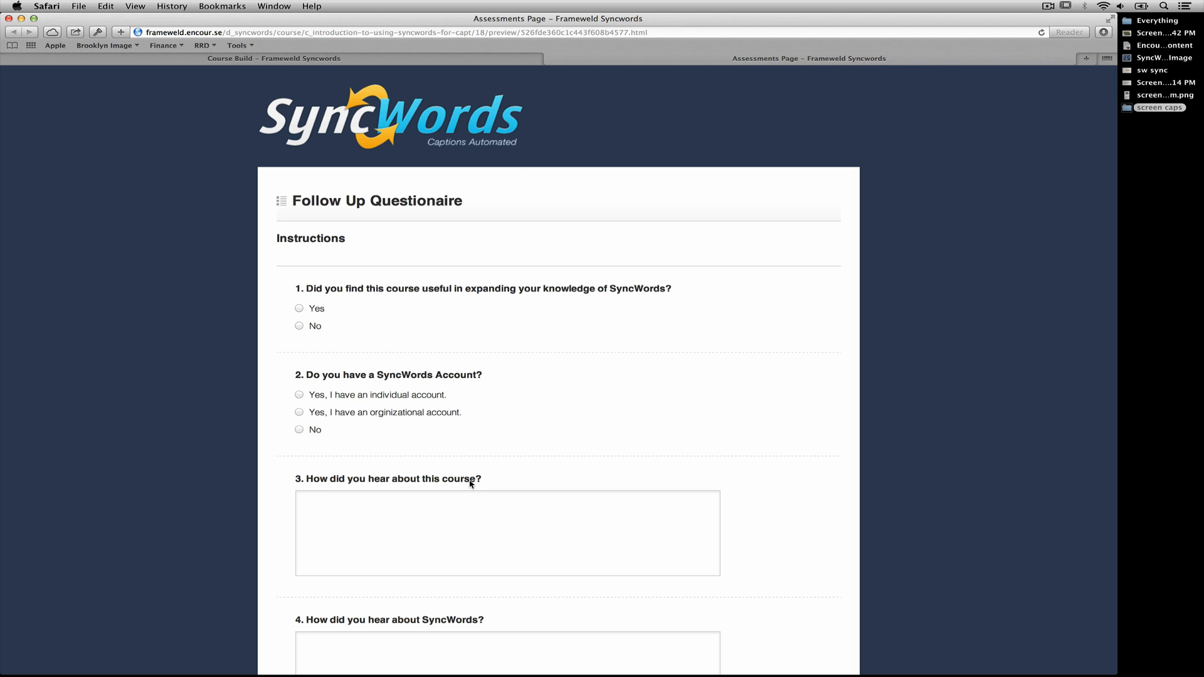
# Fill in the Follow Up Questionaire: course useful Yes, individual account, "webinar that I heard of through Twitter", support site No, live captioning Yes.
pyautogui.click(300, 310)
pyautogui.click(298, 395)
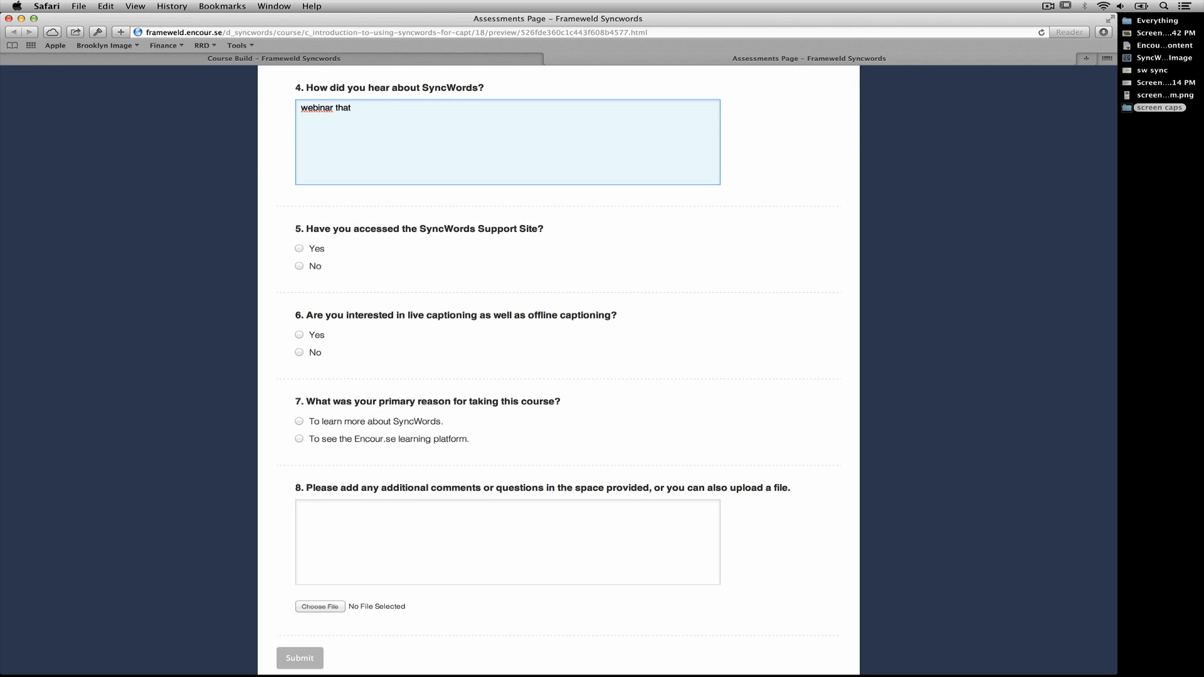
pyautogui.write('I heard of through Twitter')
pyautogui.click(299, 266)
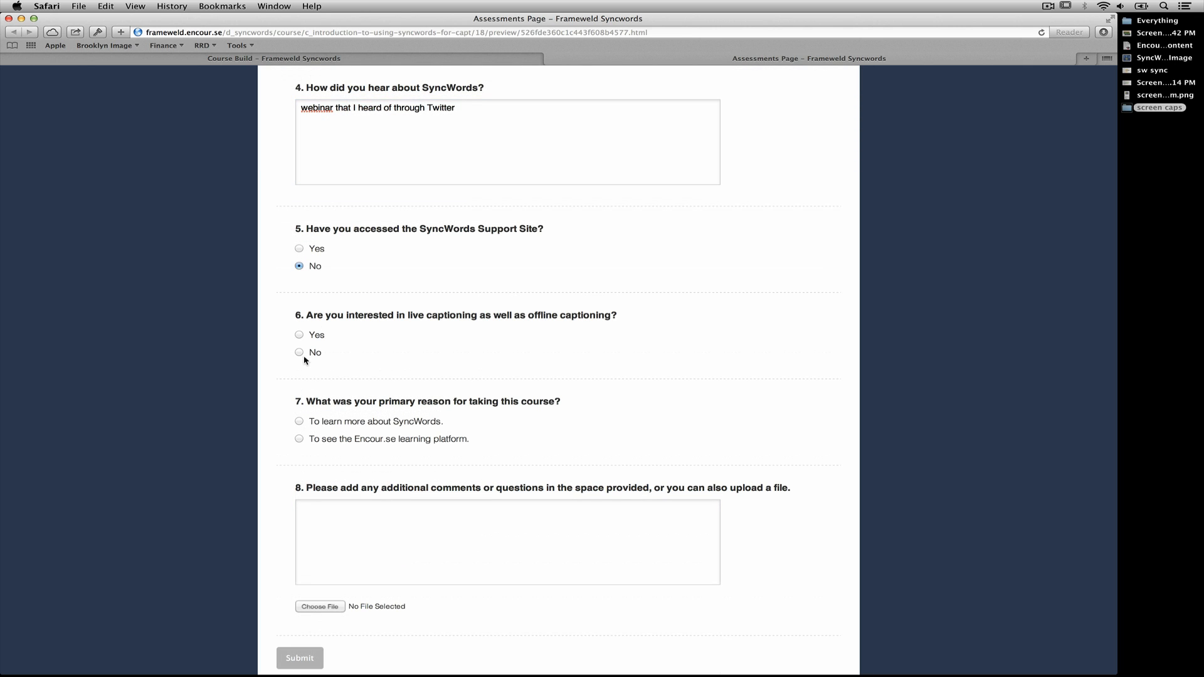
pyautogui.click(299, 336)
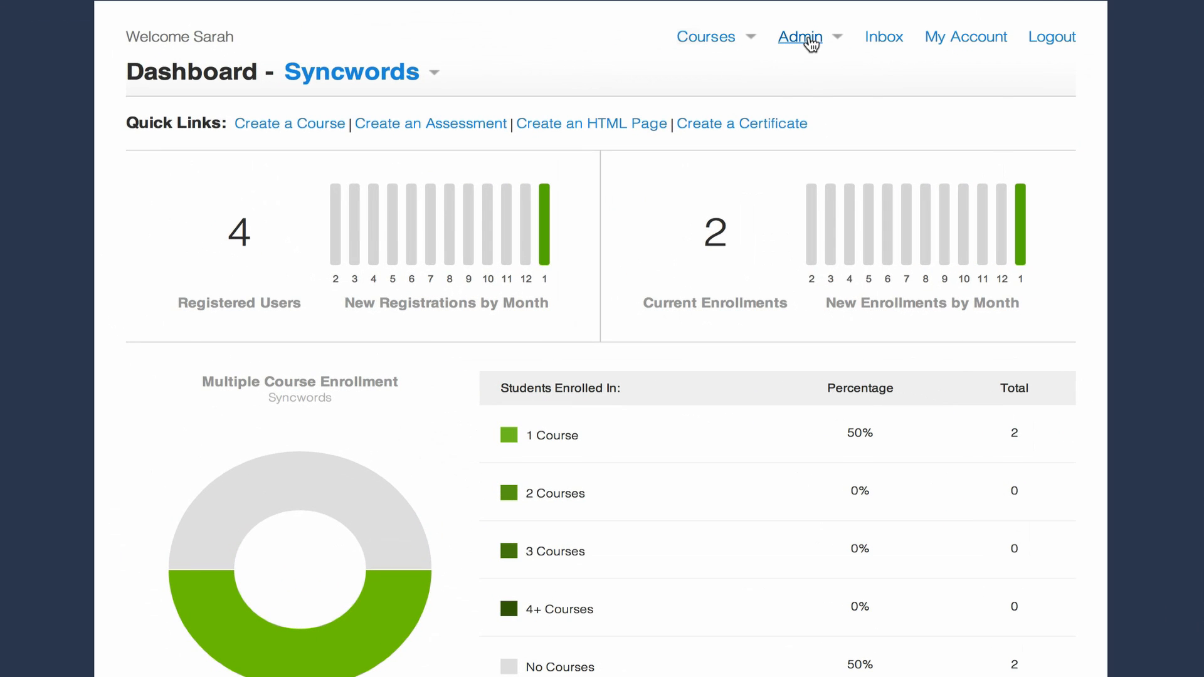
# Open the build page of the course "New Course for Demonstration" from the admin course list.
pyautogui.click(663, 177)
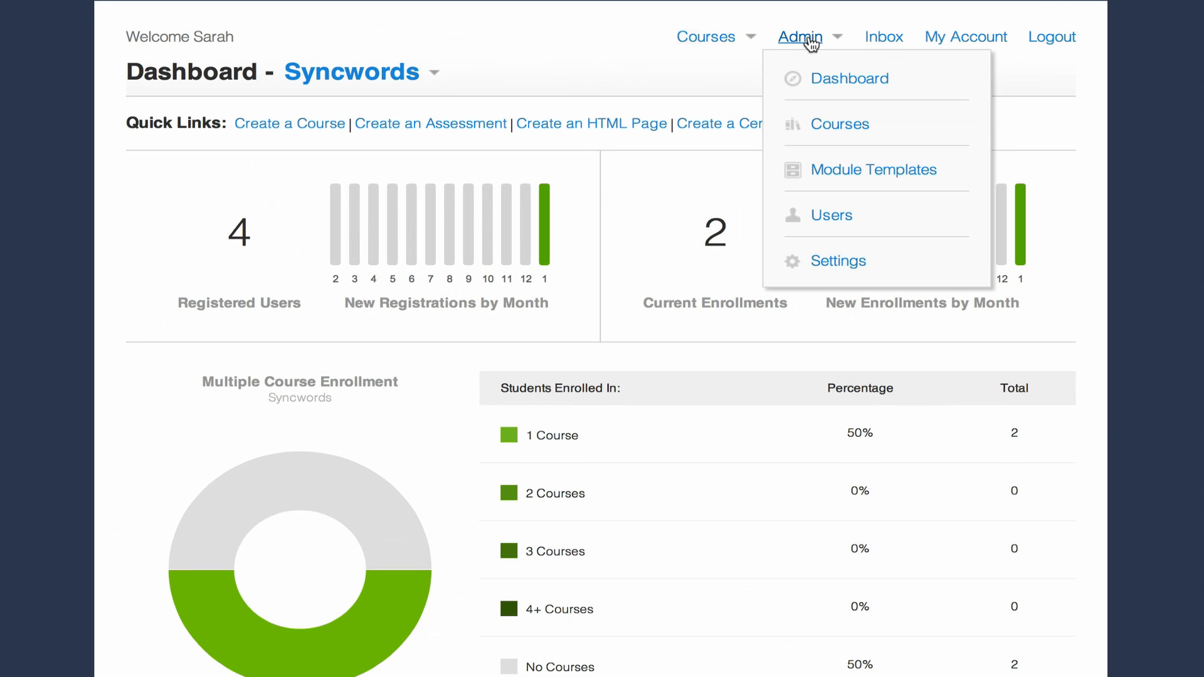
pyautogui.click(826, 123)
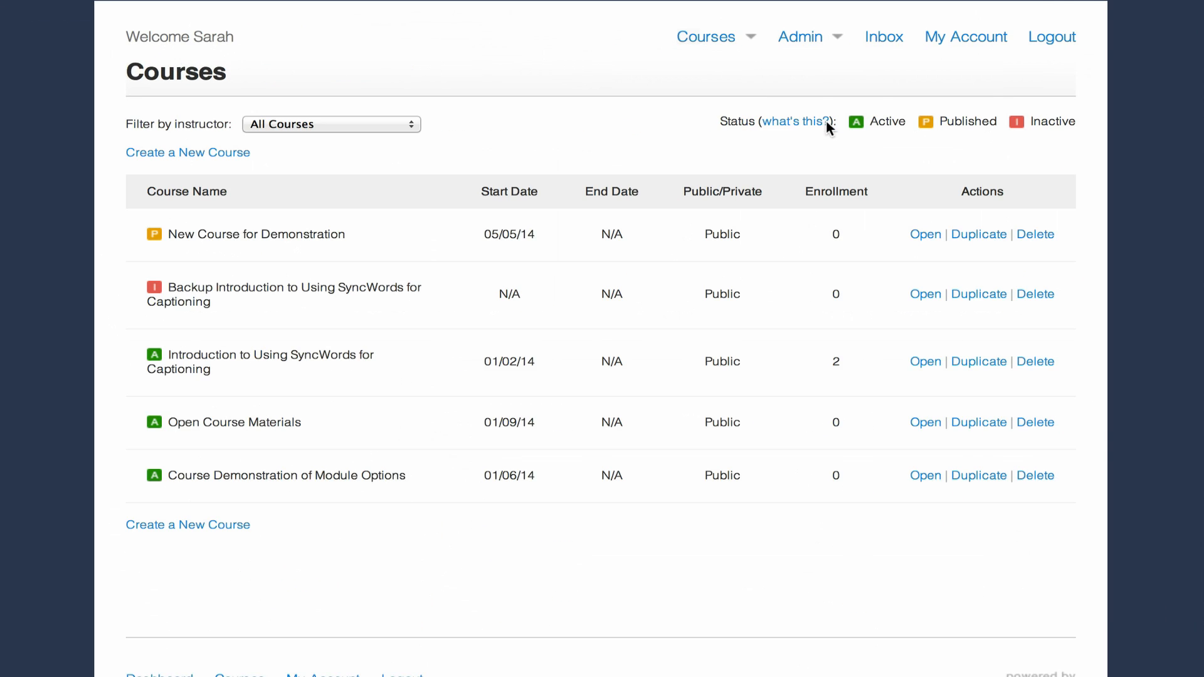
pyautogui.click(826, 122)
pyautogui.click(928, 239)
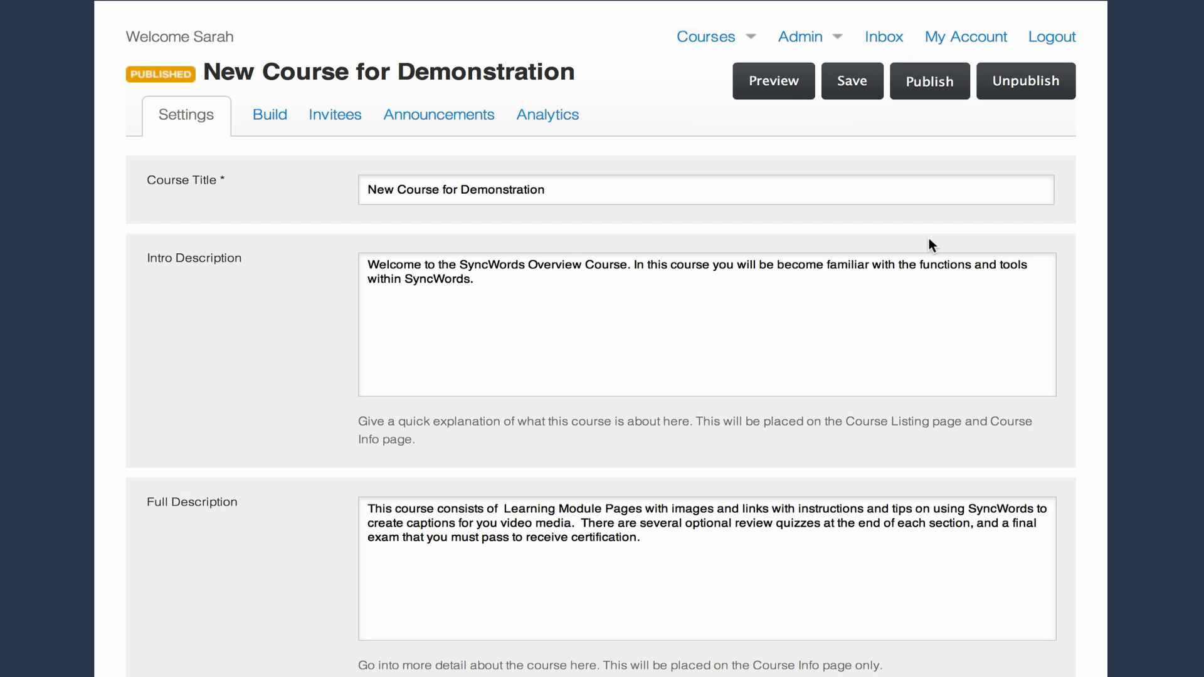
pyautogui.click(273, 117)
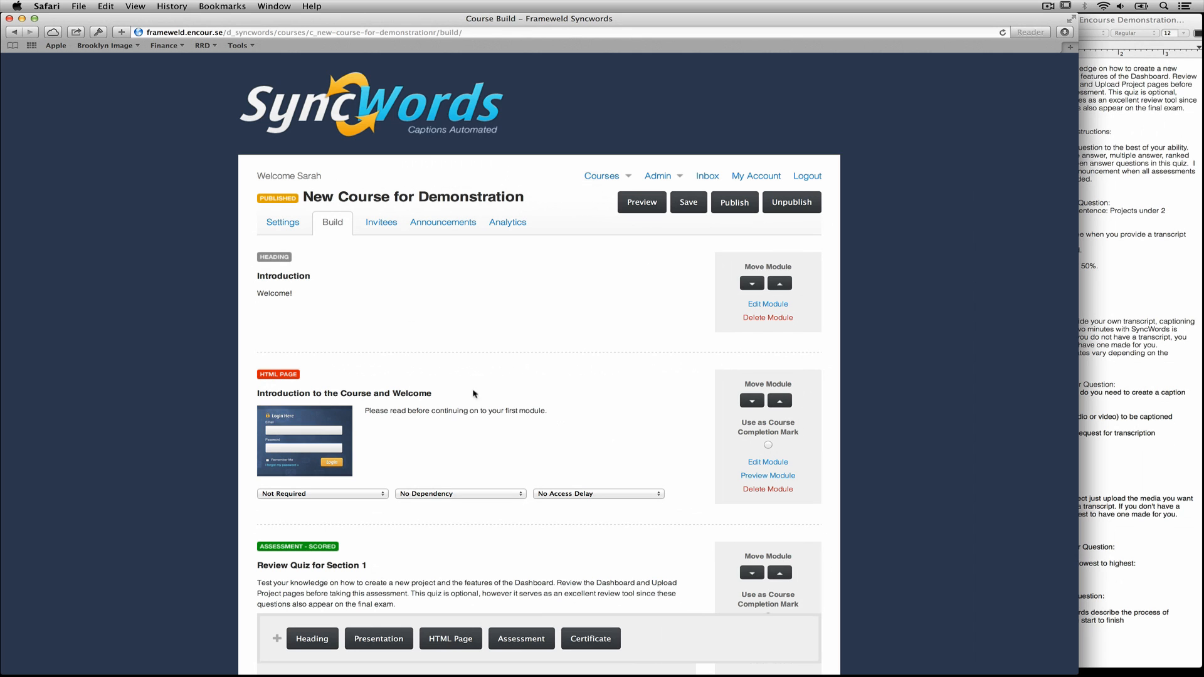
# Add a new scored assessment titled "Section 2 Review" to the course.
pyautogui.click(521, 637)
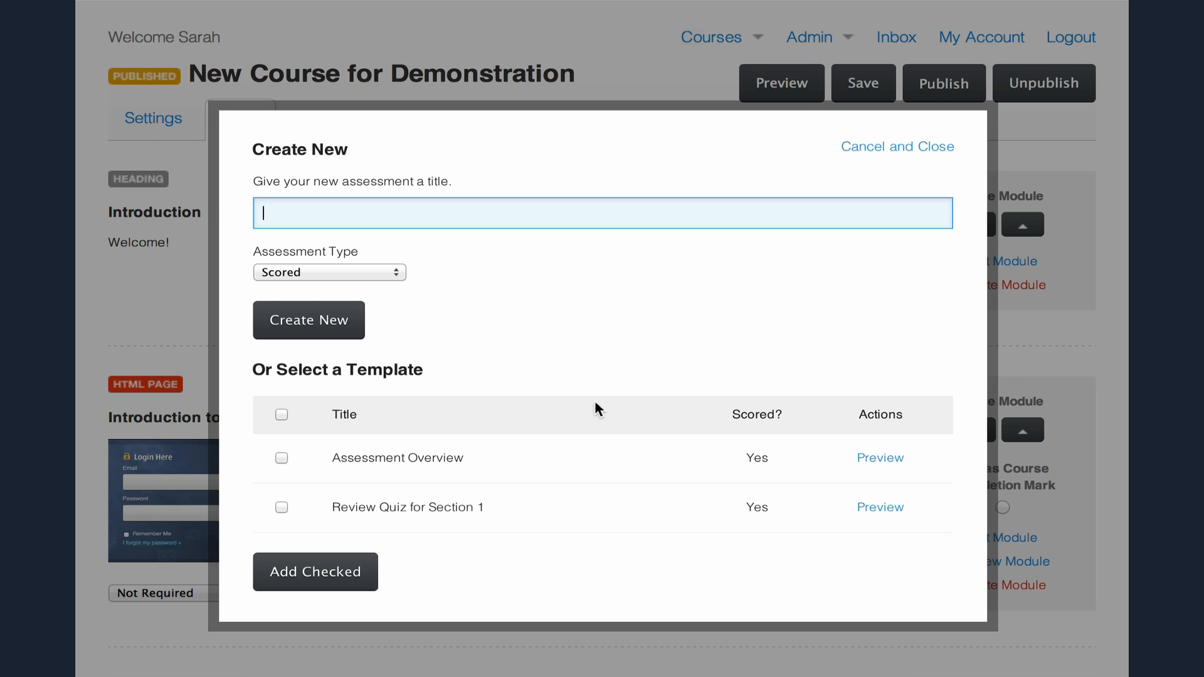
pyautogui.write('Section 2 Review')
pyautogui.click(356, 272)
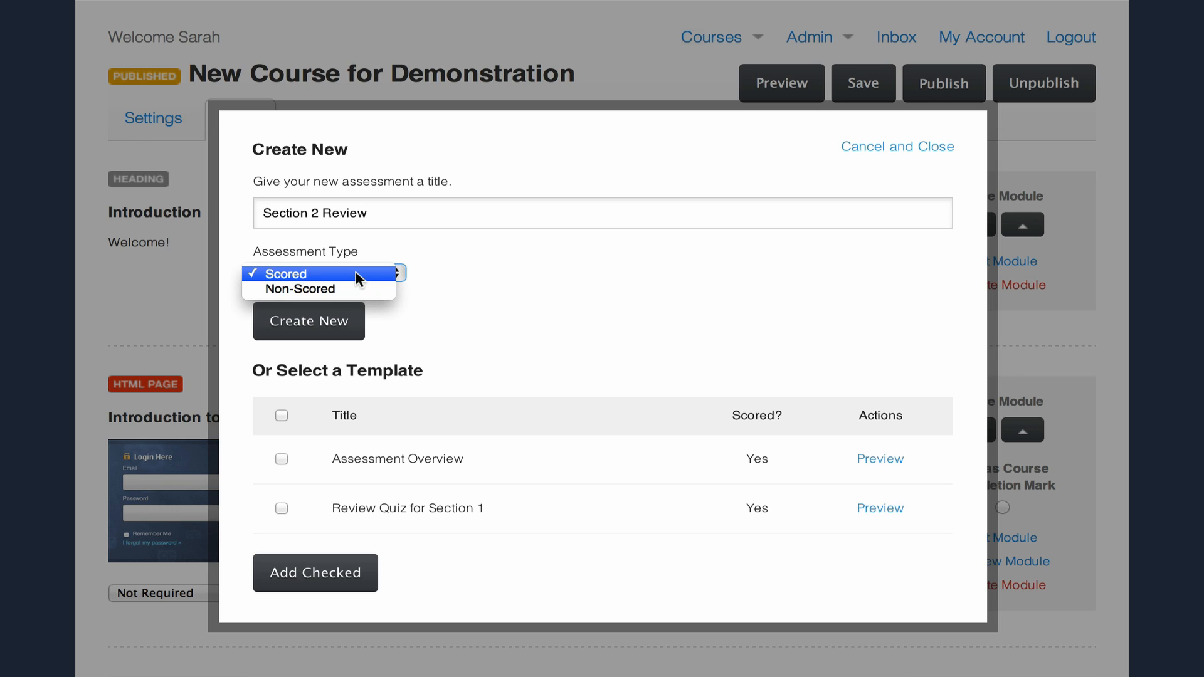
pyautogui.click(500, 322)
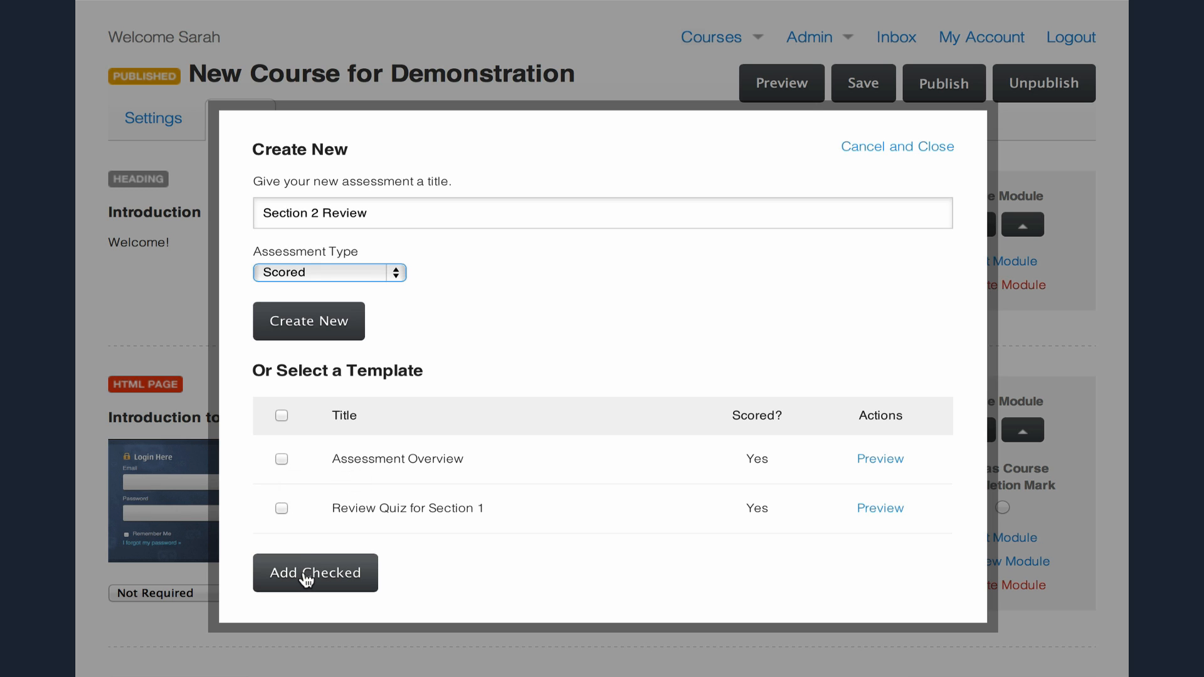
pyautogui.click(327, 330)
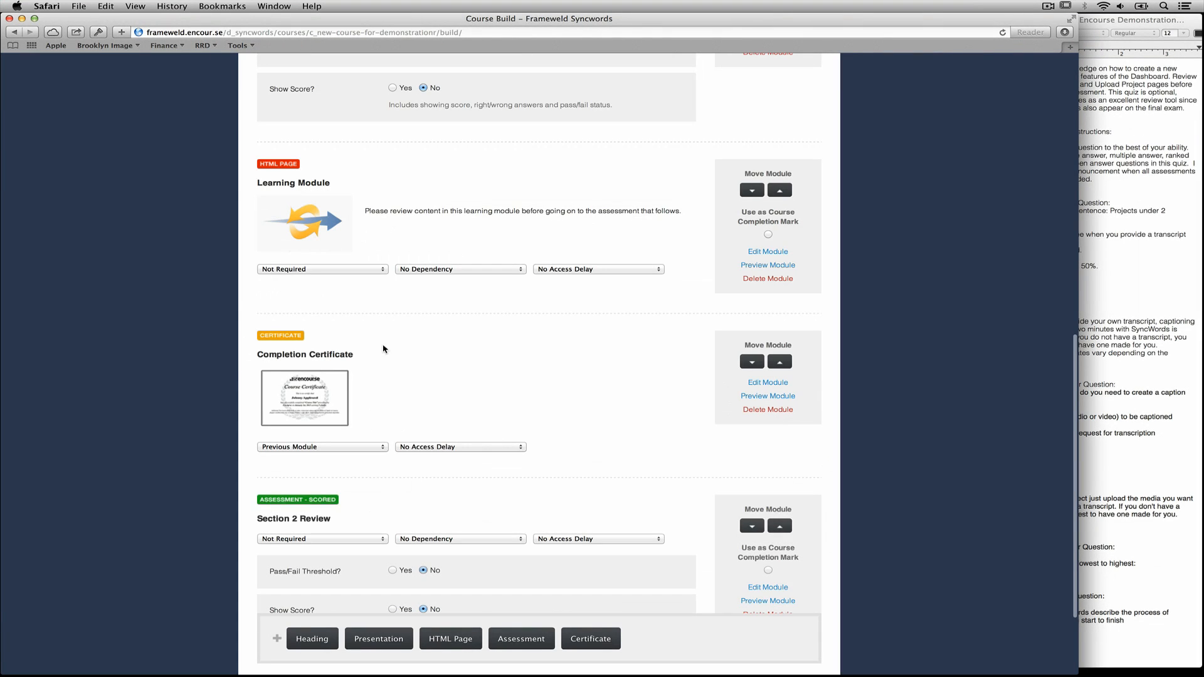
# Examine the requirement, dependency and access delay options of the Section 2 Review module.
pyautogui.scroll(-5, 676, 510)
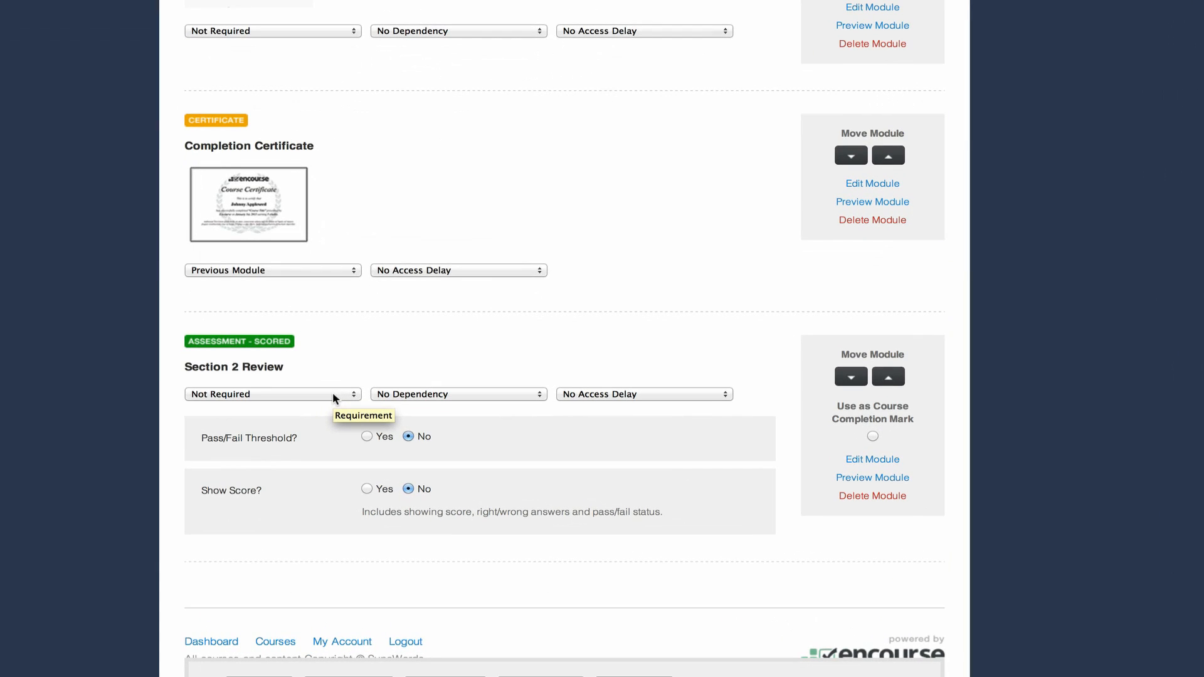
pyautogui.click(333, 396)
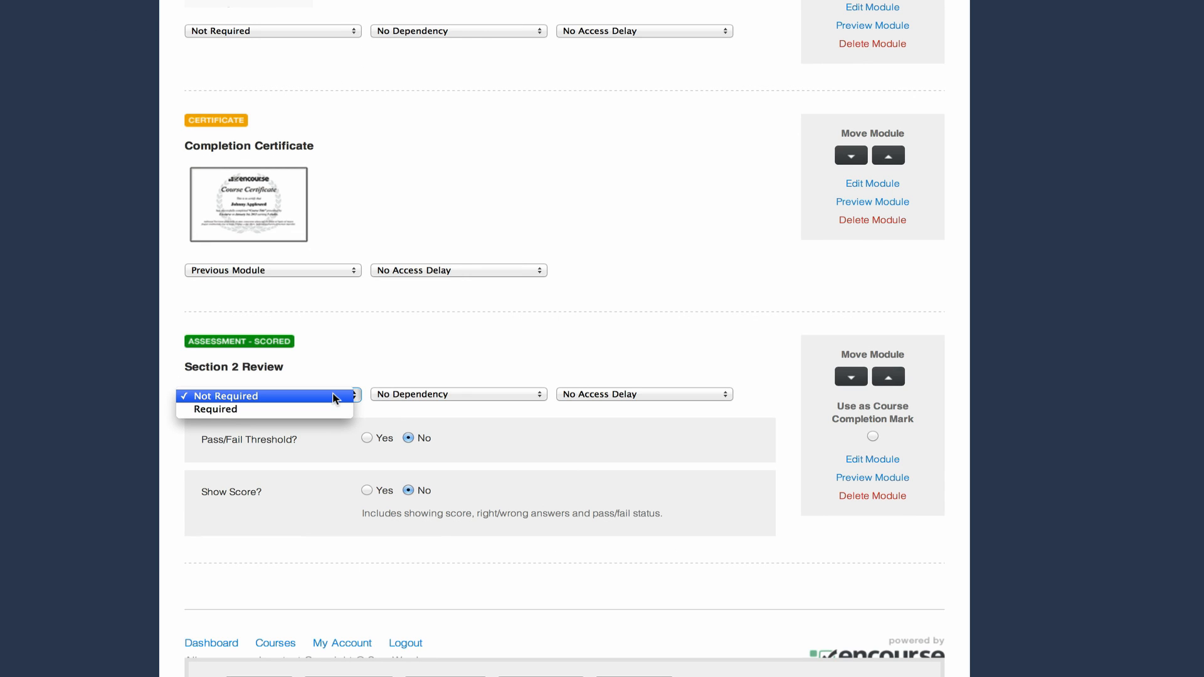
pyautogui.click(412, 404)
pyautogui.click(424, 395)
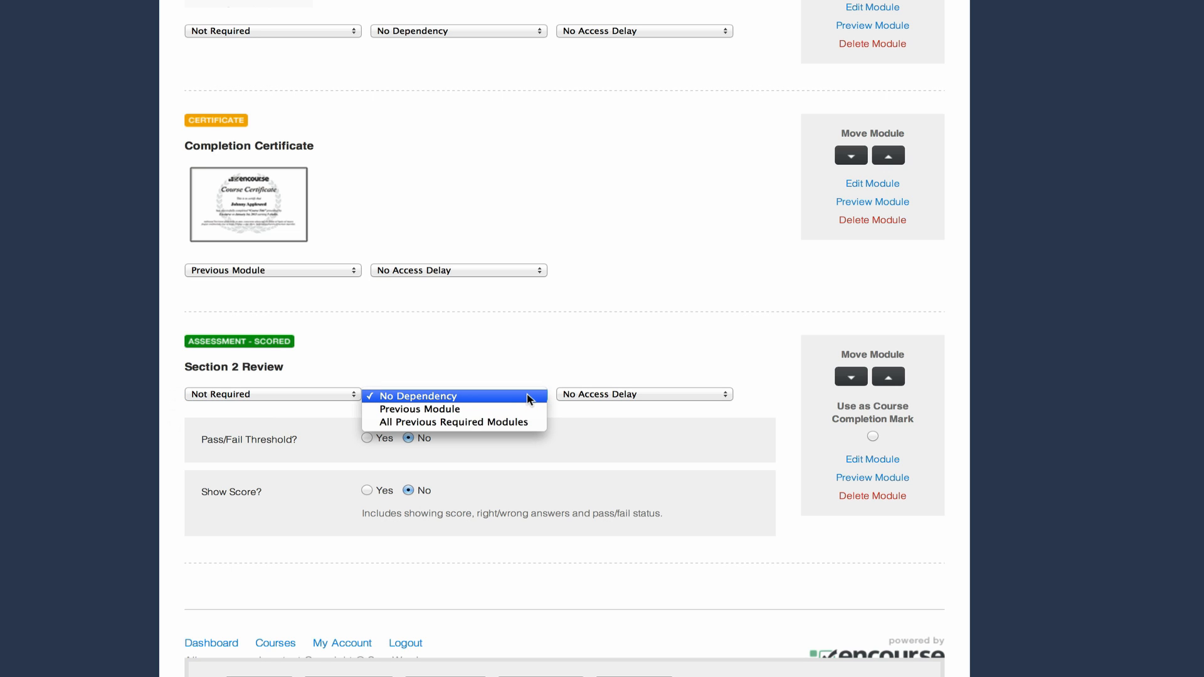
pyautogui.click(603, 390)
pyautogui.click(604, 391)
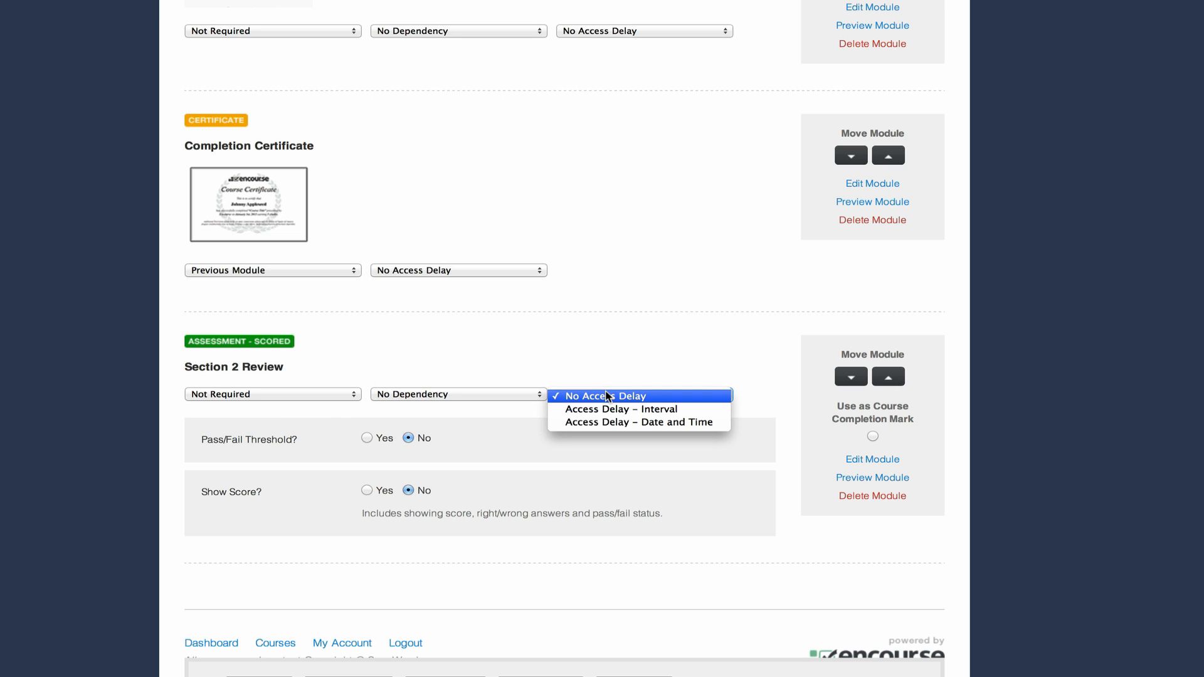
pyautogui.click(498, 427)
# Enable a 50% pass/fail threshold for Section 2 Review, require students to pass, and enable showing the score.
pyautogui.scroll(-2, 497, 392)
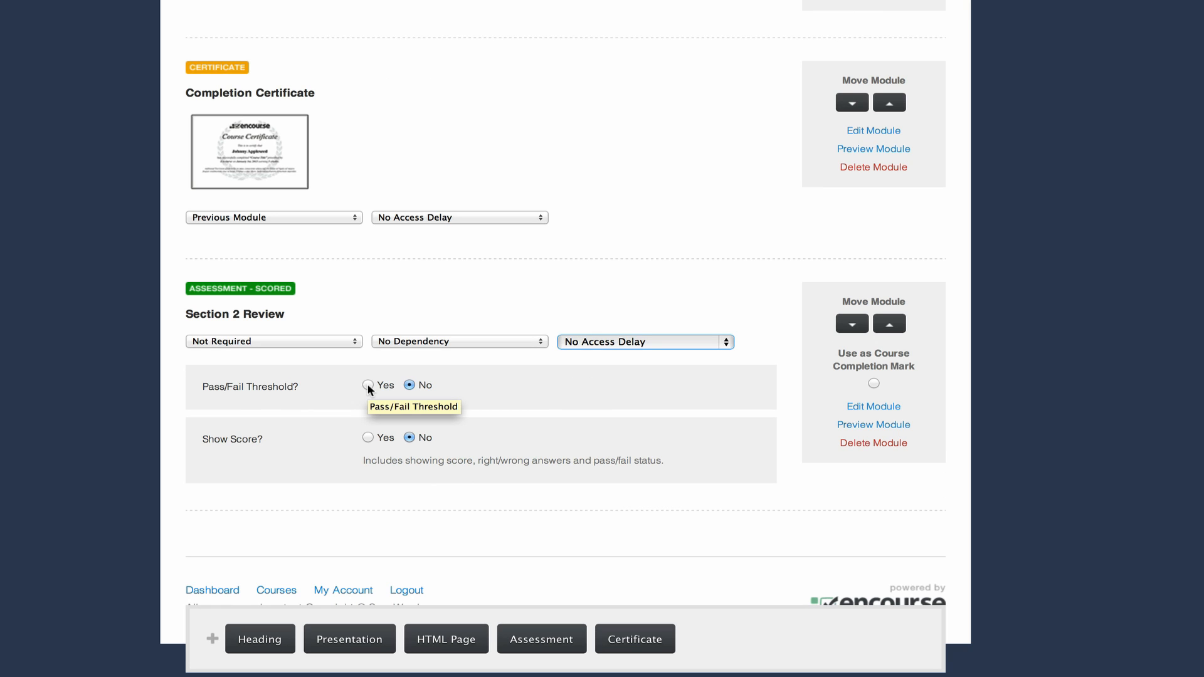
pyautogui.click(367, 384)
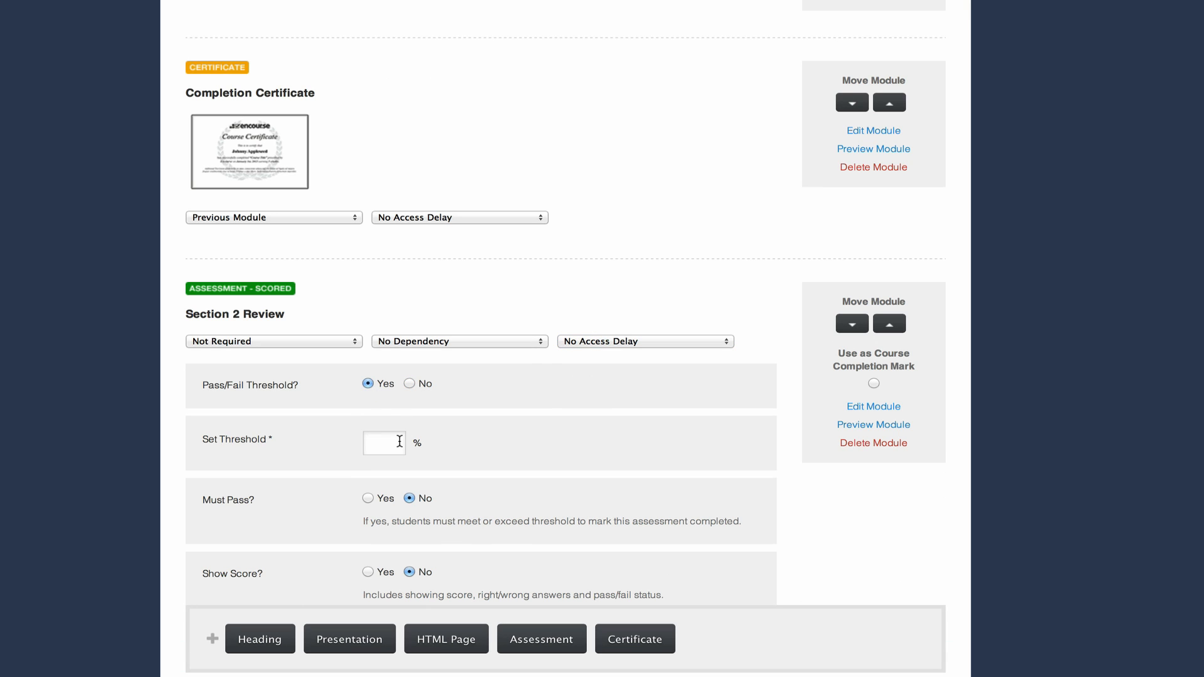
pyautogui.click(400, 442)
pyautogui.scroll(-3, 497, 457)
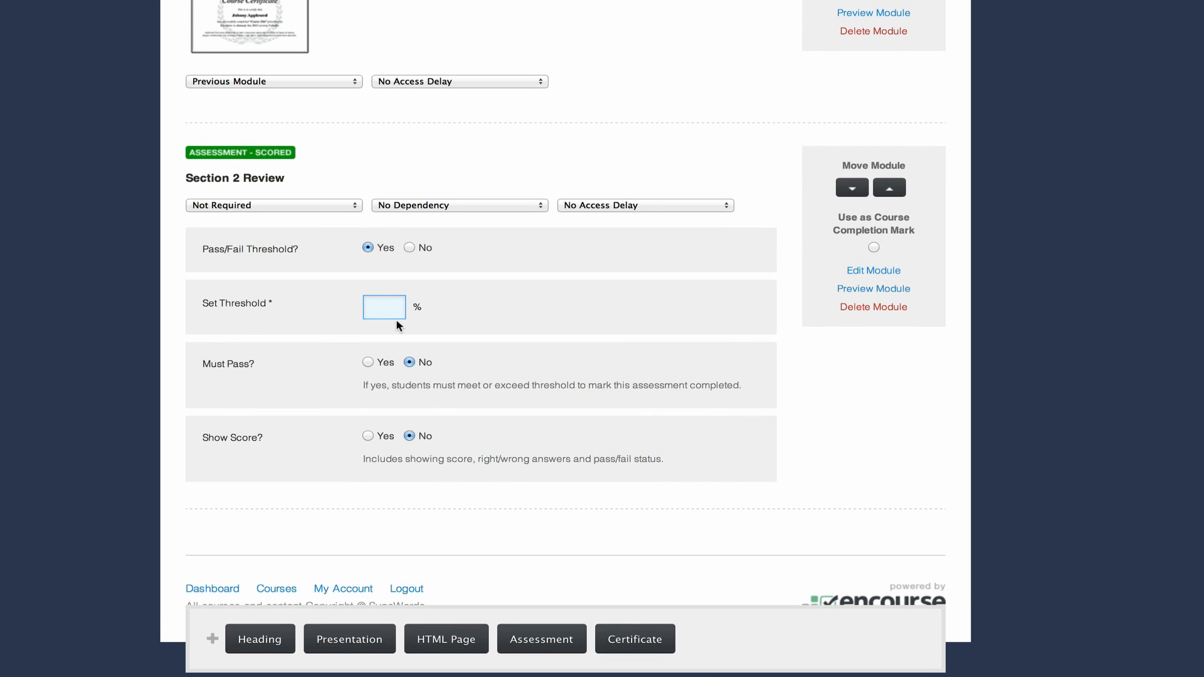
pyautogui.write('50')
pyautogui.click(429, 355)
pyautogui.click(369, 364)
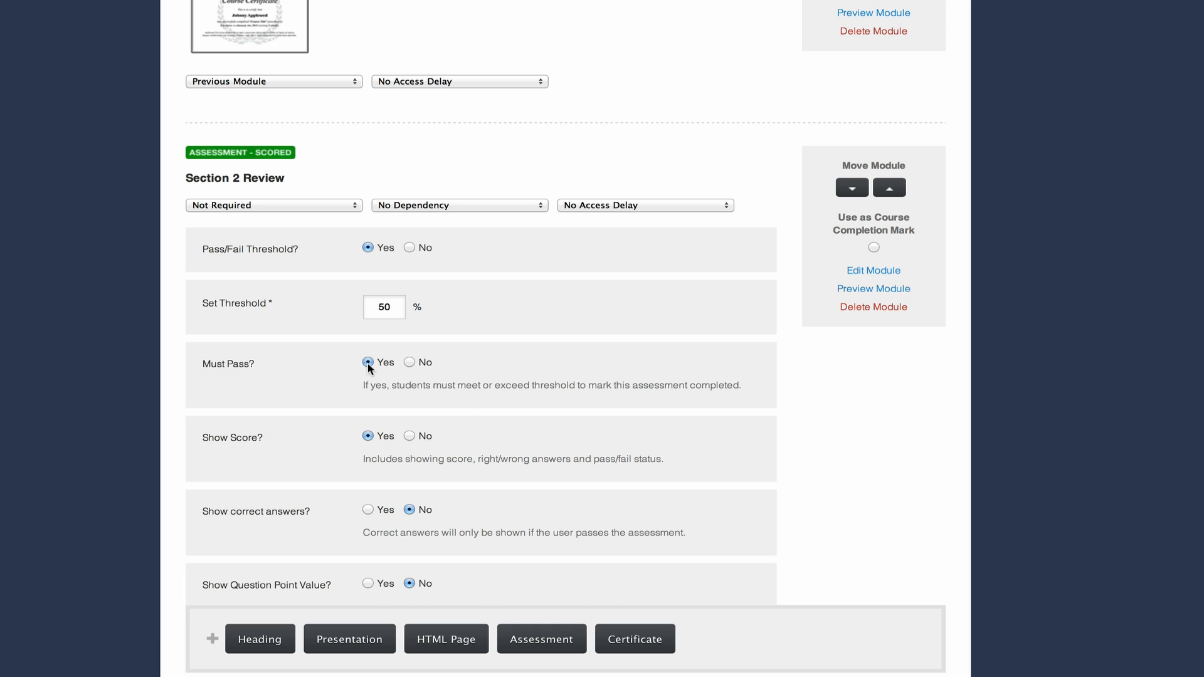
# Enable showing correct answers, question point values and explanations for Section 2 Review, and save the course modules.
pyautogui.scroll(-5, 466, 408)
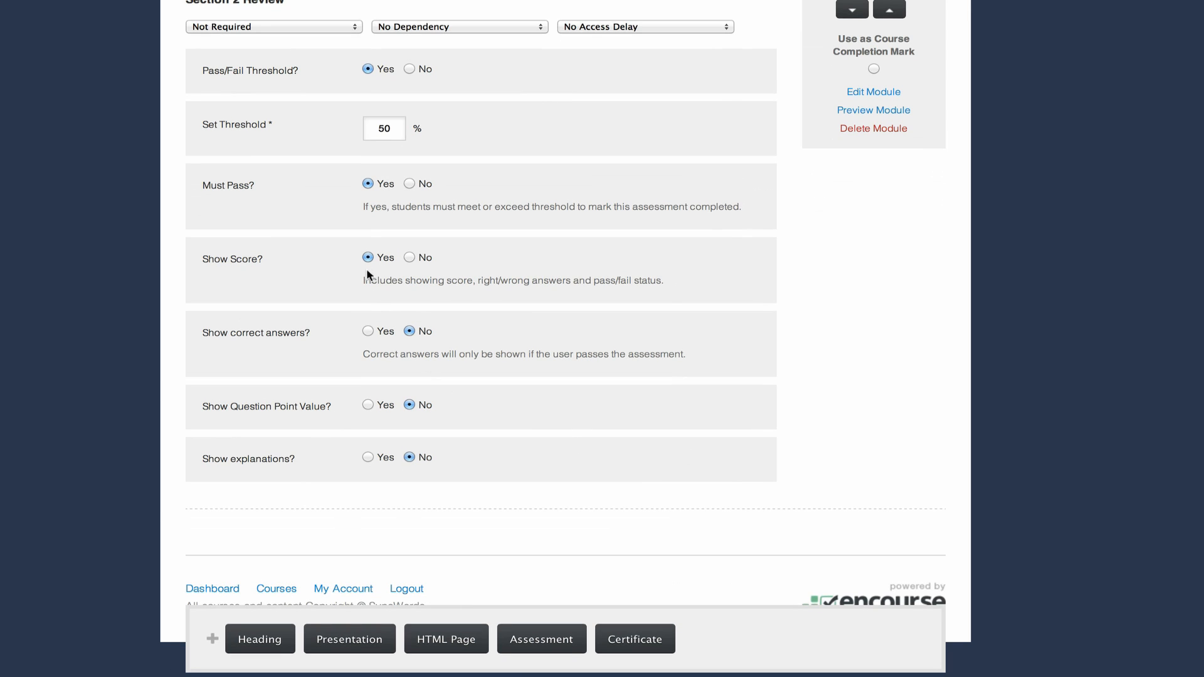
pyautogui.click(368, 331)
pyautogui.click(368, 404)
pyautogui.click(368, 457)
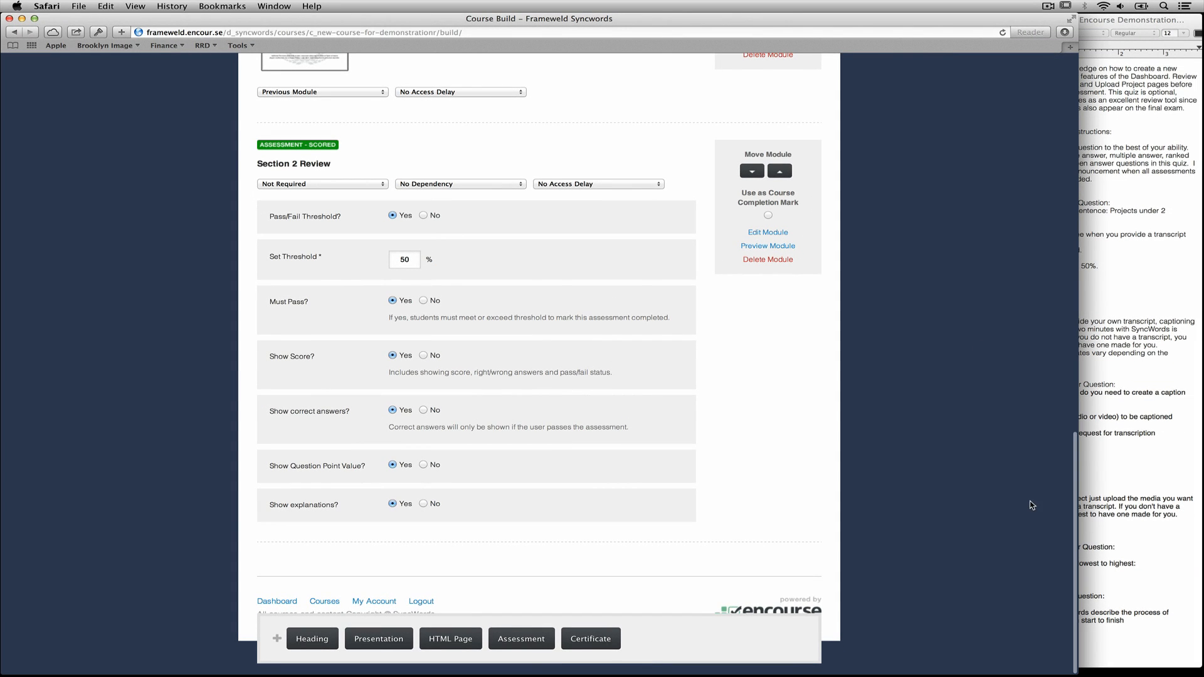
pyautogui.moveTo(1074, 493); pyautogui.dragTo(1074, 166)
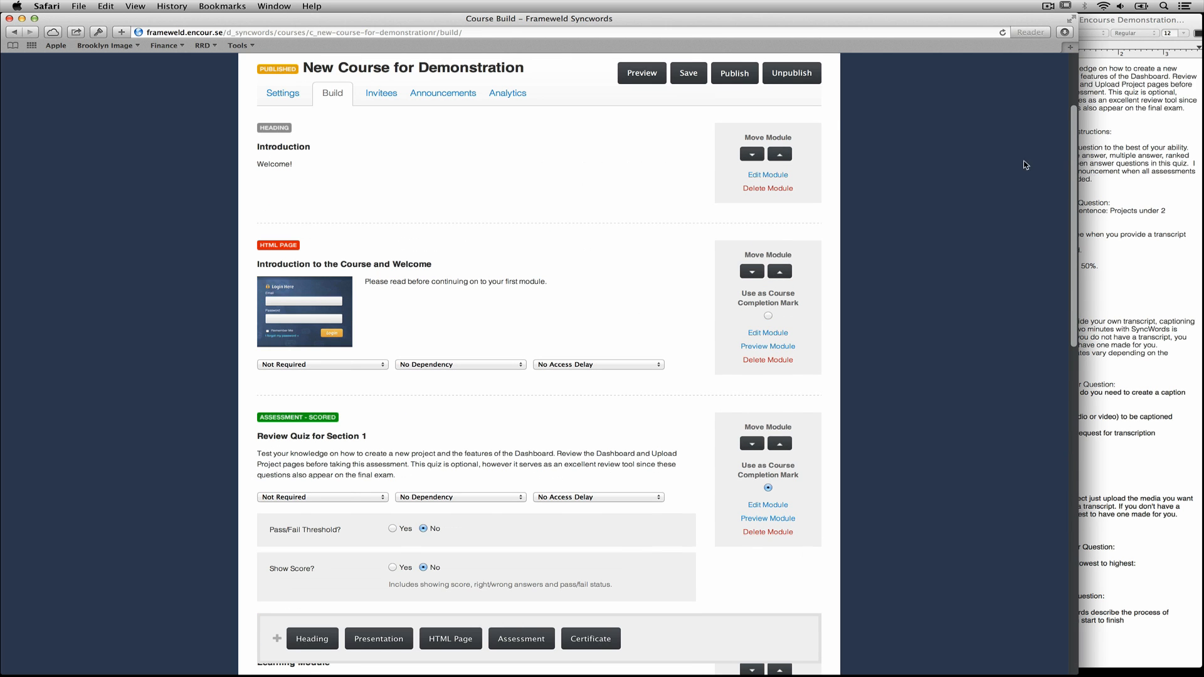
pyautogui.click(688, 74)
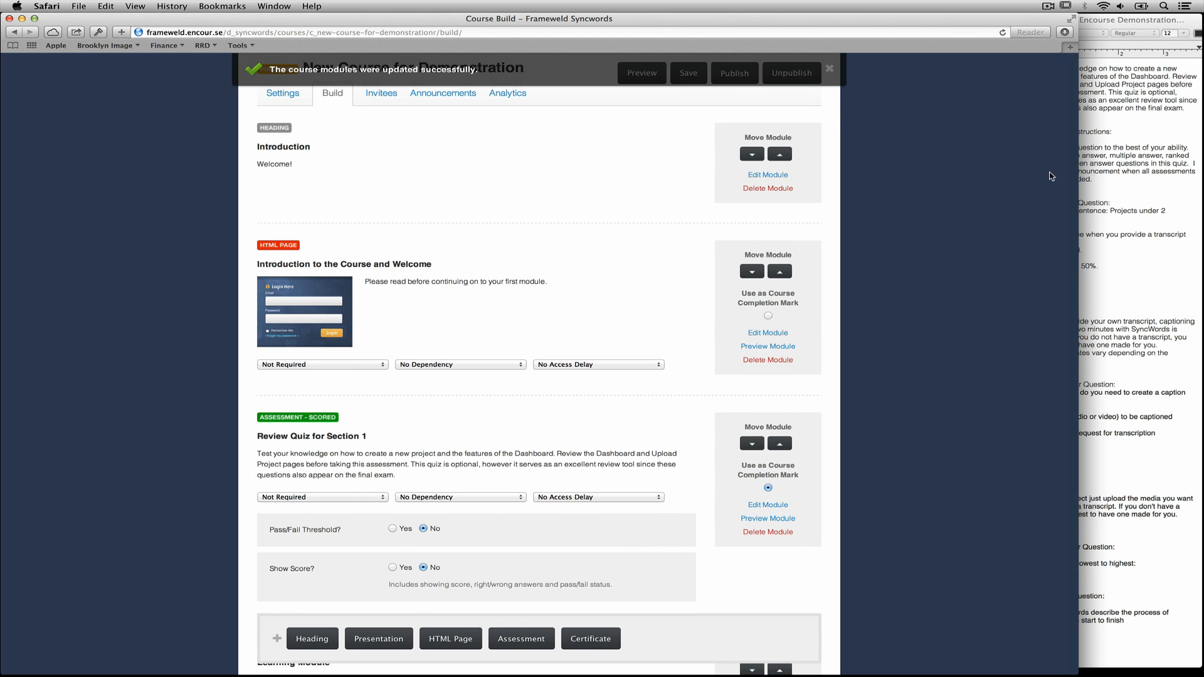
# Edit the Section 2 Review module and enter the description starting "Test your knowledge on how to create a new project and the features of the Dashboard.".
pyautogui.scroll(-10, 928, 351)
pyautogui.scroll(-5, 928, 351)
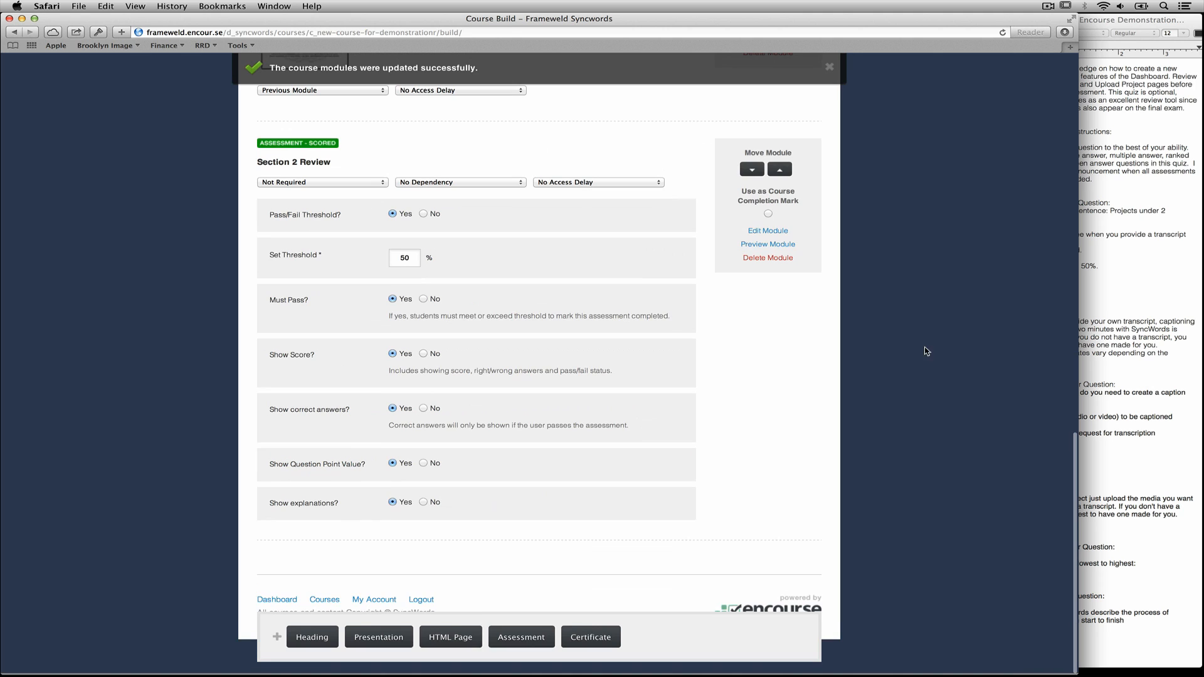
pyautogui.click(766, 238)
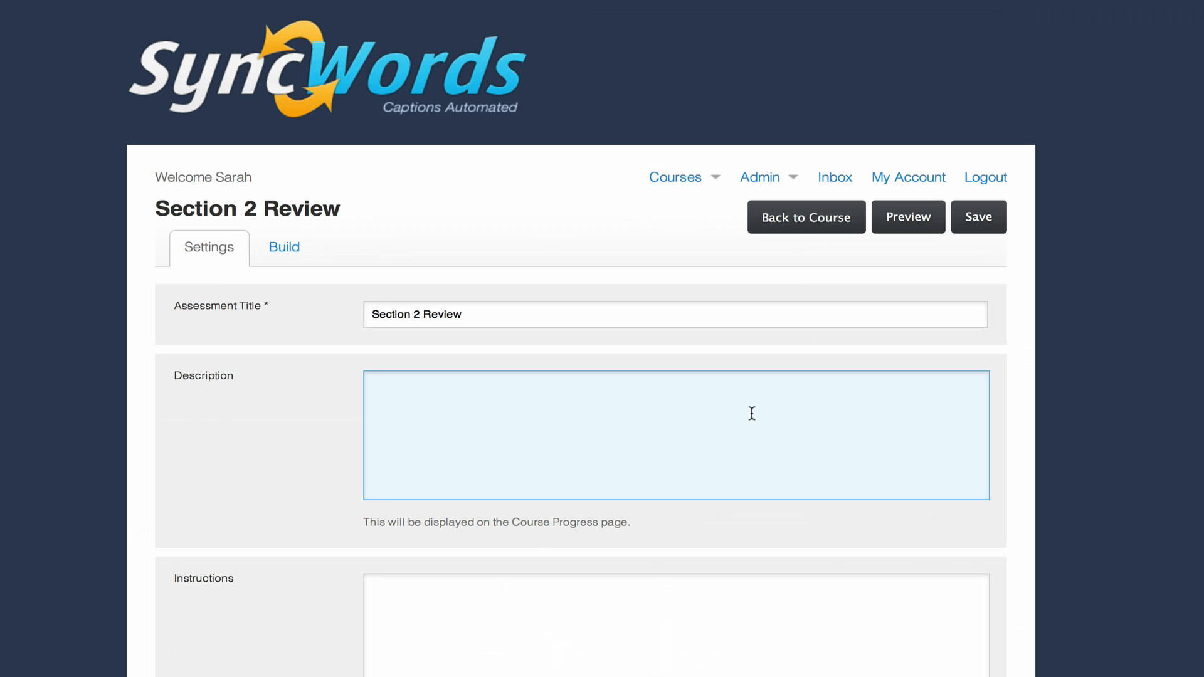
pyautogui.write('Test your knowledge on how to create a new project and the features of the Dashboard. Review the Dashboard and Upload Project pages before taking this assessment. This quiz is optional, however it serves as an excellent review tool since these questions also appear on the final exam.')
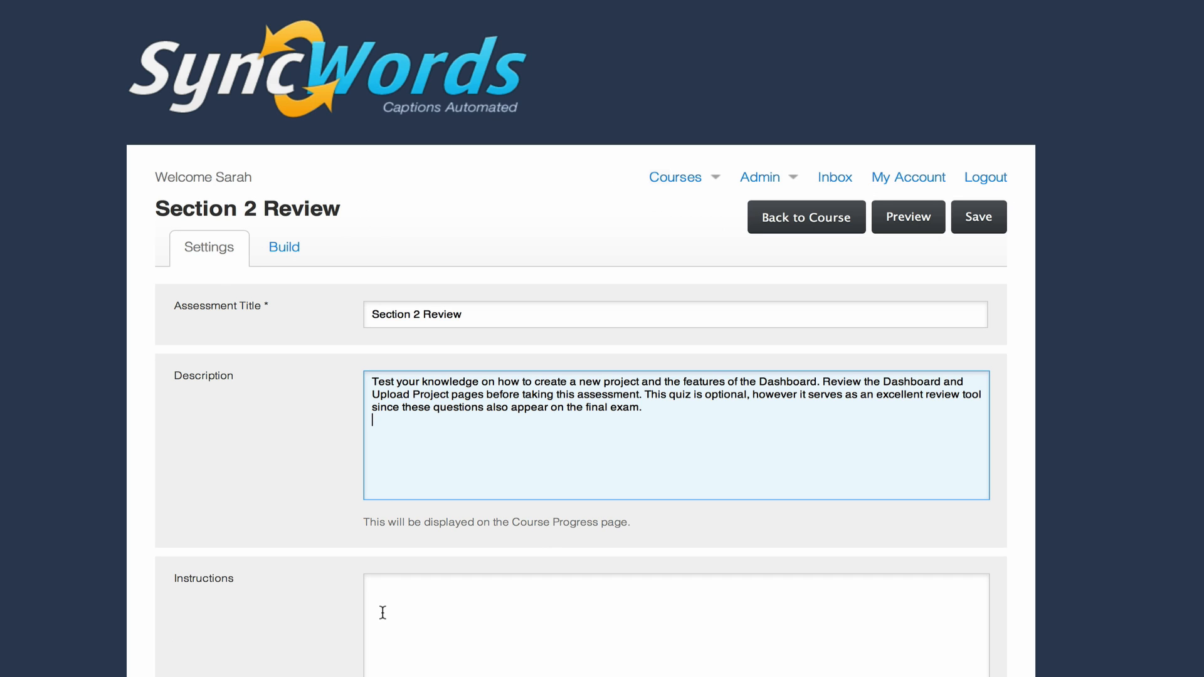
# Enter the assessment instructions starting "Answer each question to the best of your ability", covering the question types and the grading announcement.
pyautogui.scroll(-3, 382, 612)
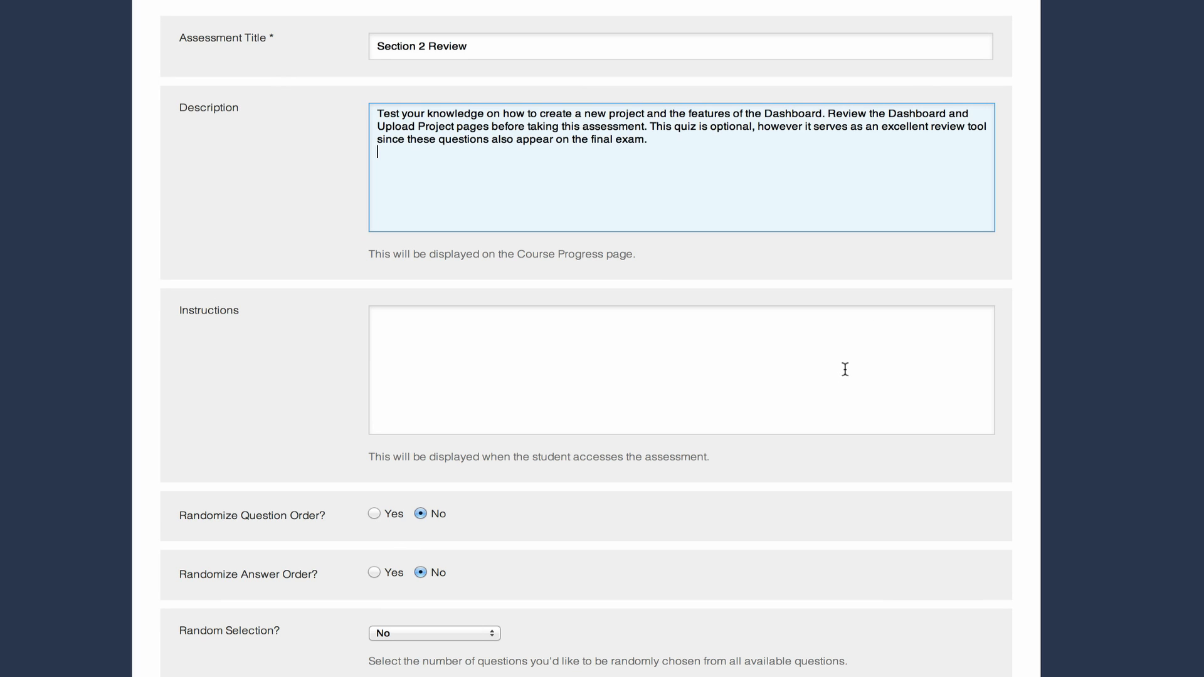
pyautogui.click(845, 370)
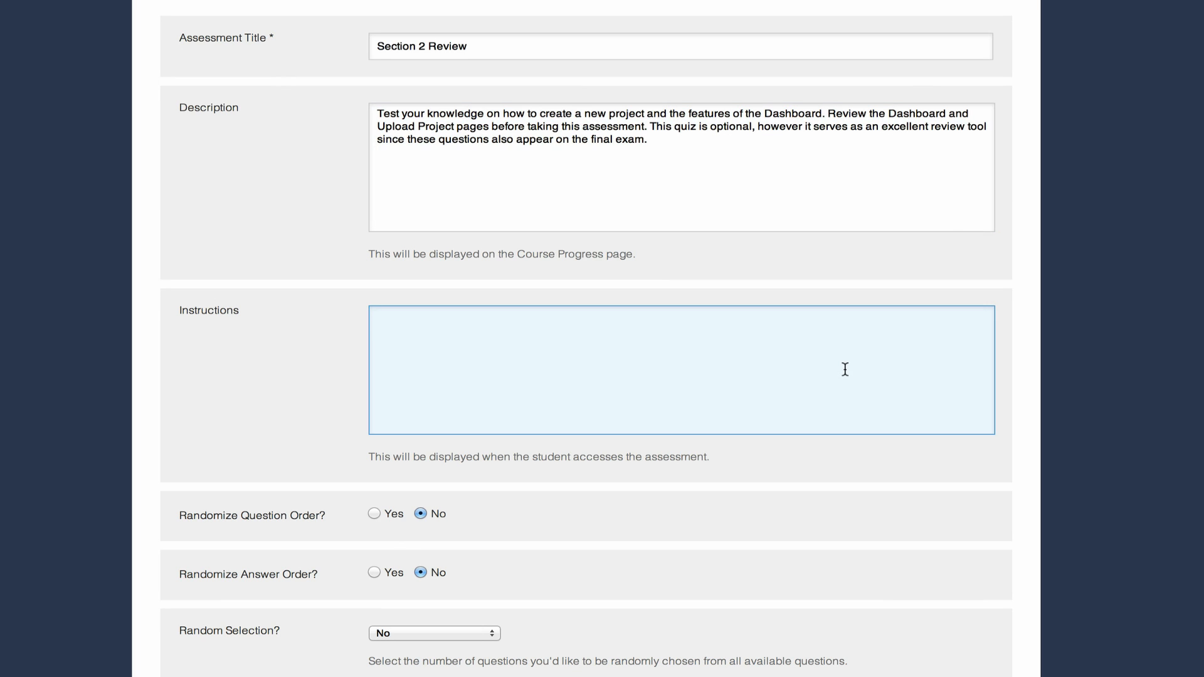
pyautogui.write('Answer each question to the best of your ability.  there are single answer, multiple answer, ranked answer, and open answer questions in this quiz.  I will send an announcement when all assessments have been graded.')
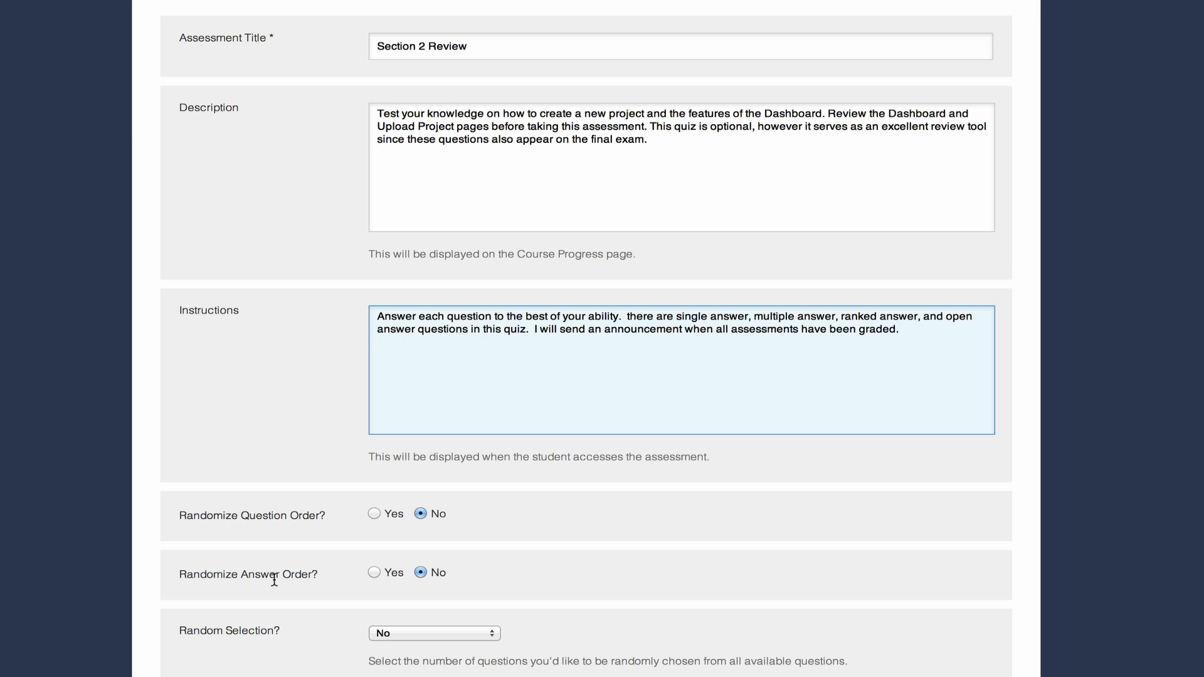
# Turn on randomized answer order and save the assessment settings.
pyautogui.click(380, 569)
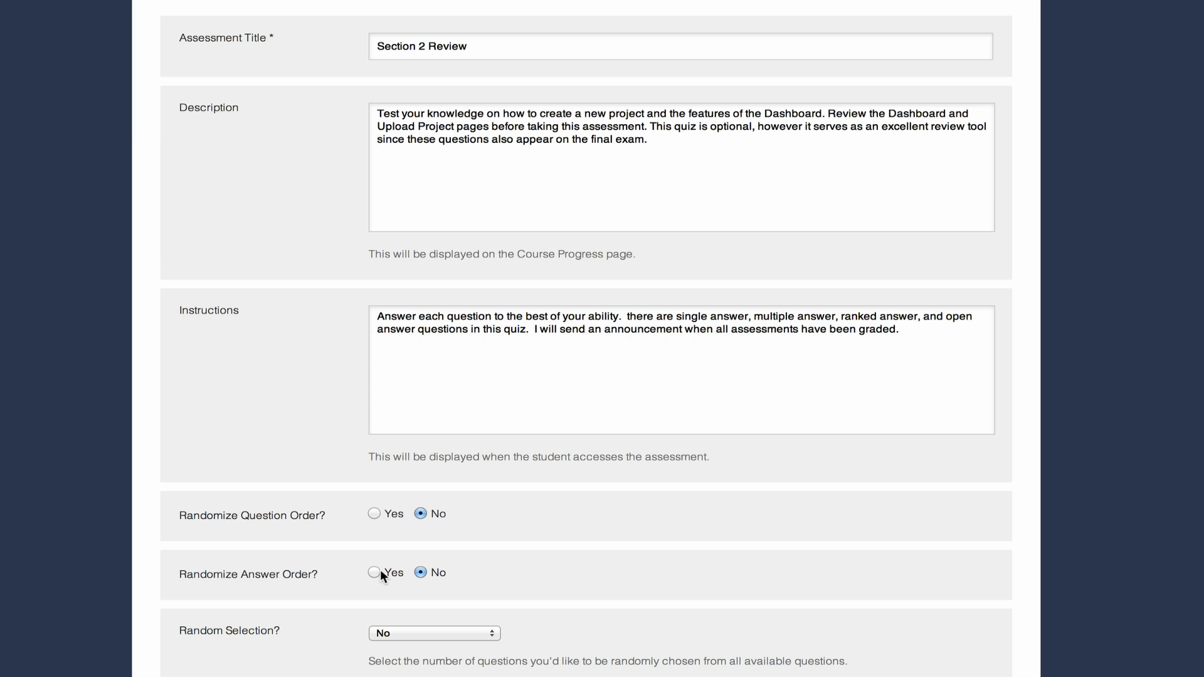
pyautogui.click(371, 571)
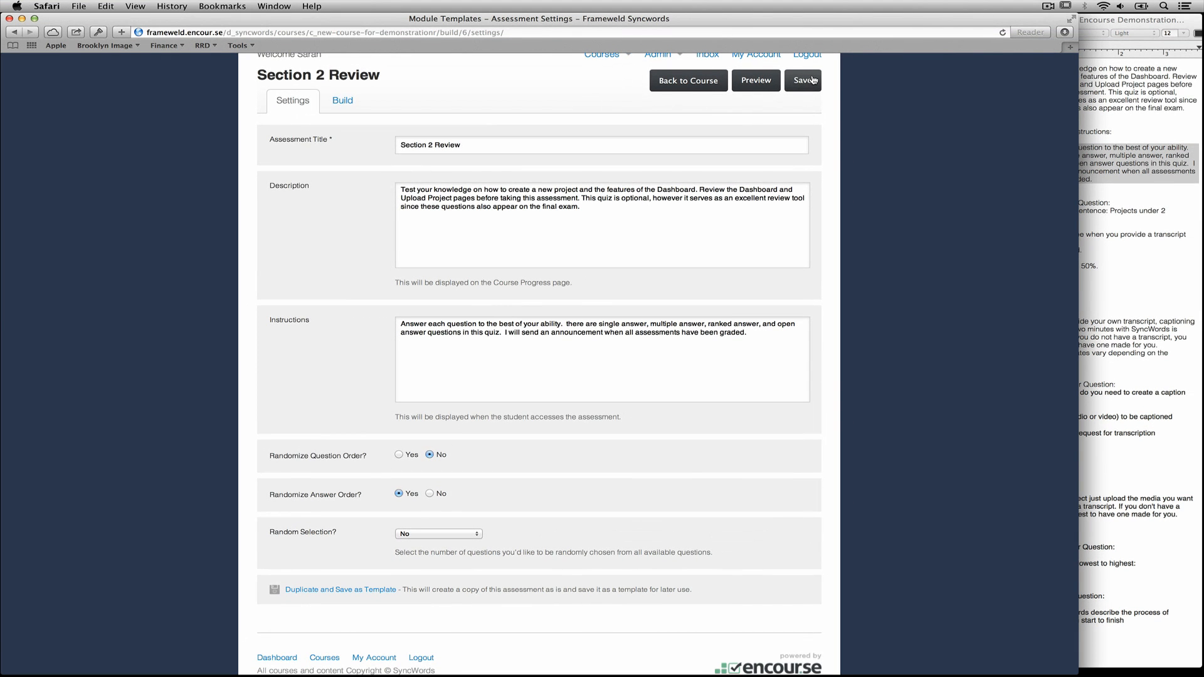
pyautogui.click(813, 79)
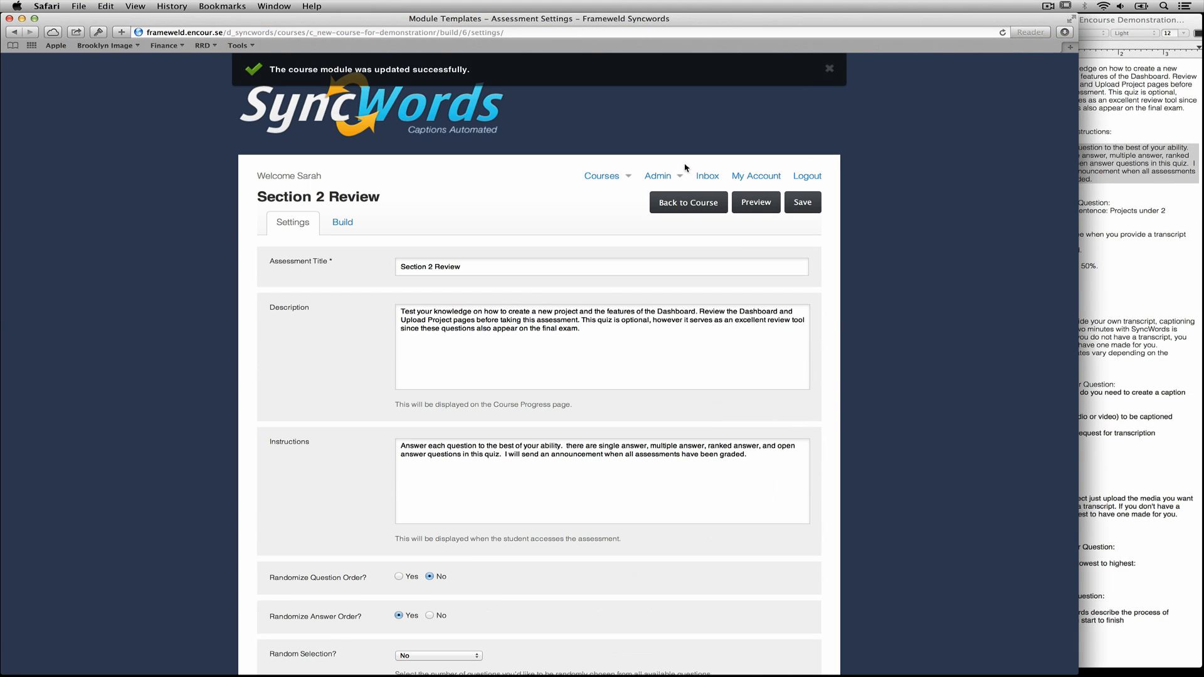
# Start building Section 2 Review with a single answer question reading "Complete the sentence: Projects under 2 minutes...".
pyautogui.click(343, 222)
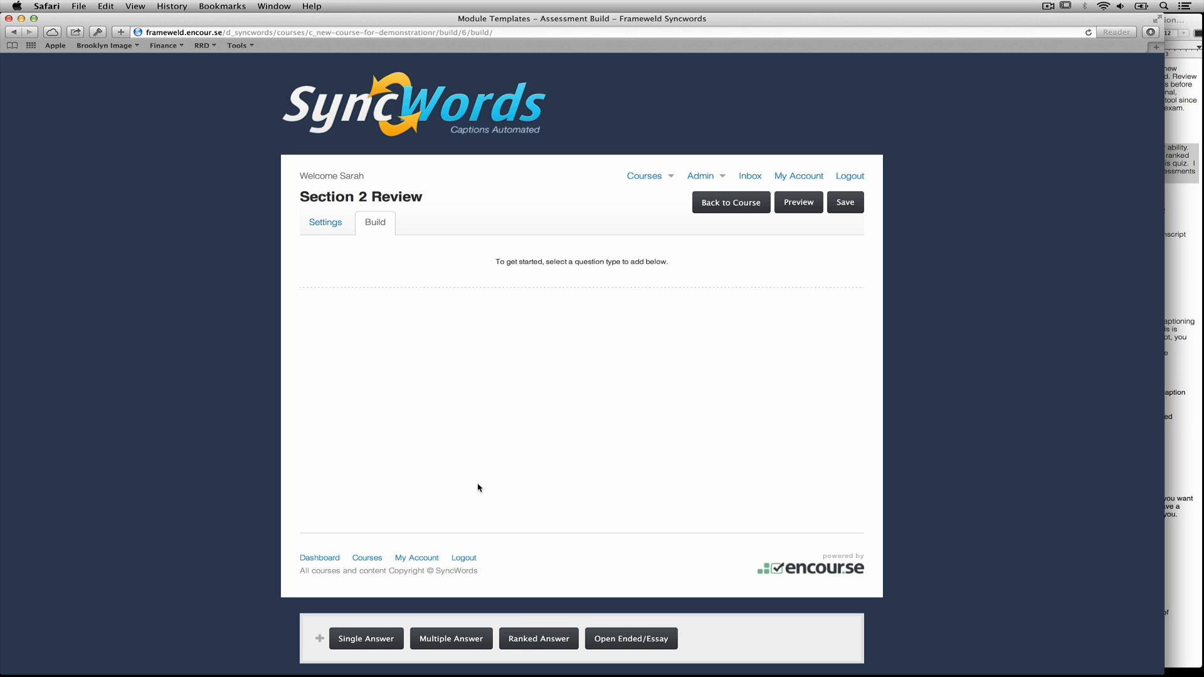
pyautogui.click(383, 637)
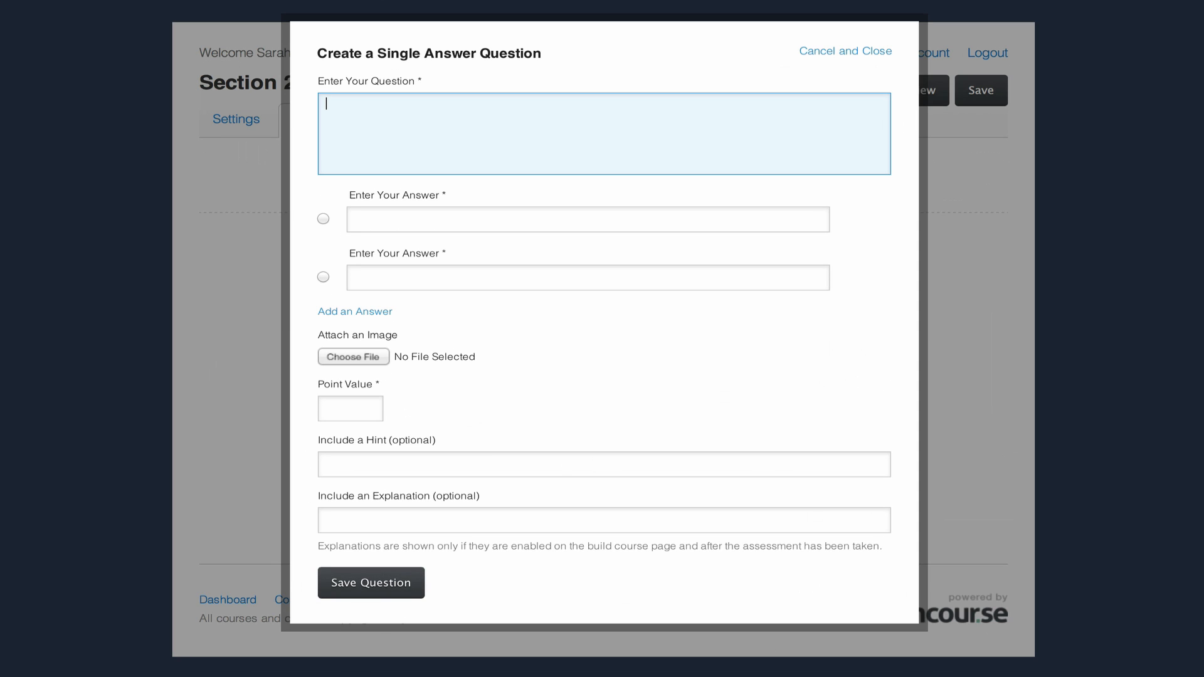
pyautogui.hscroll(1, 603, 339)
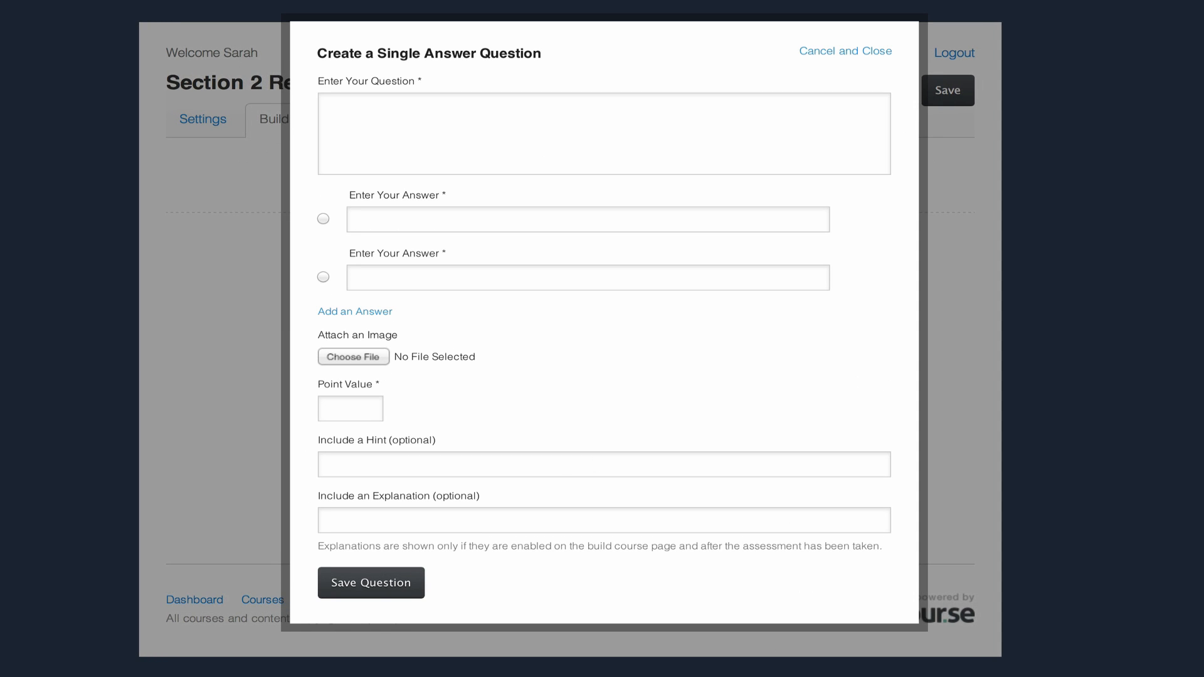
pyautogui.click(772, 110)
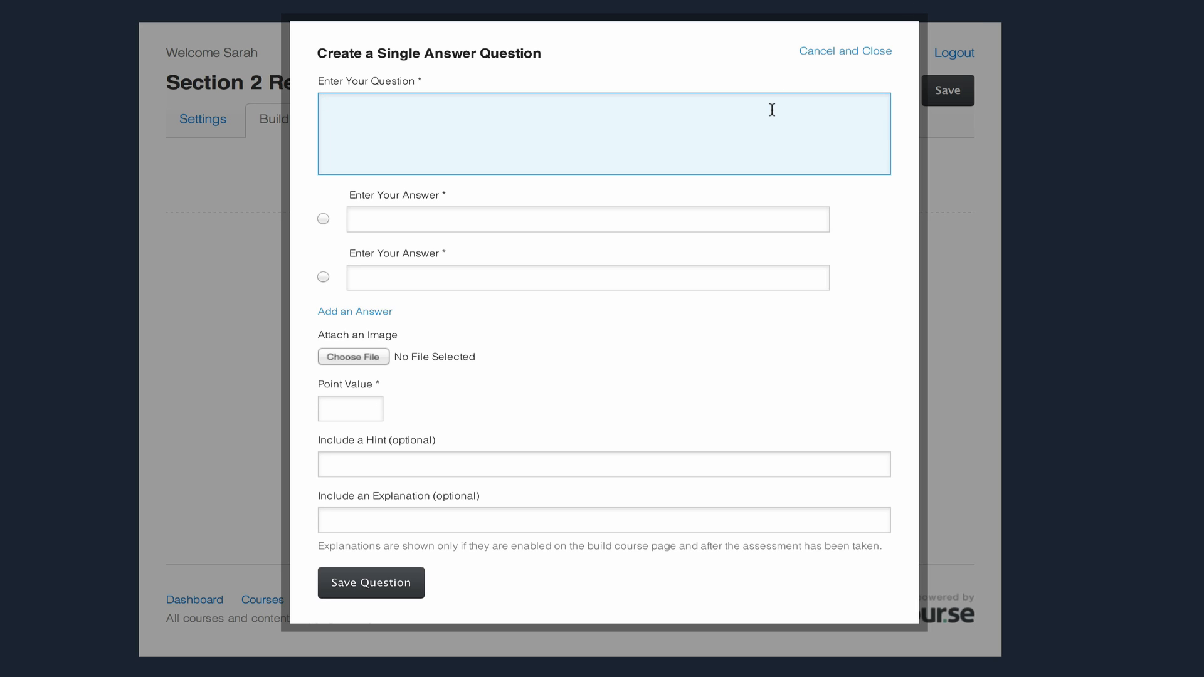
pyautogui.write('Complete the sentence: Projects under 2 minutes...')
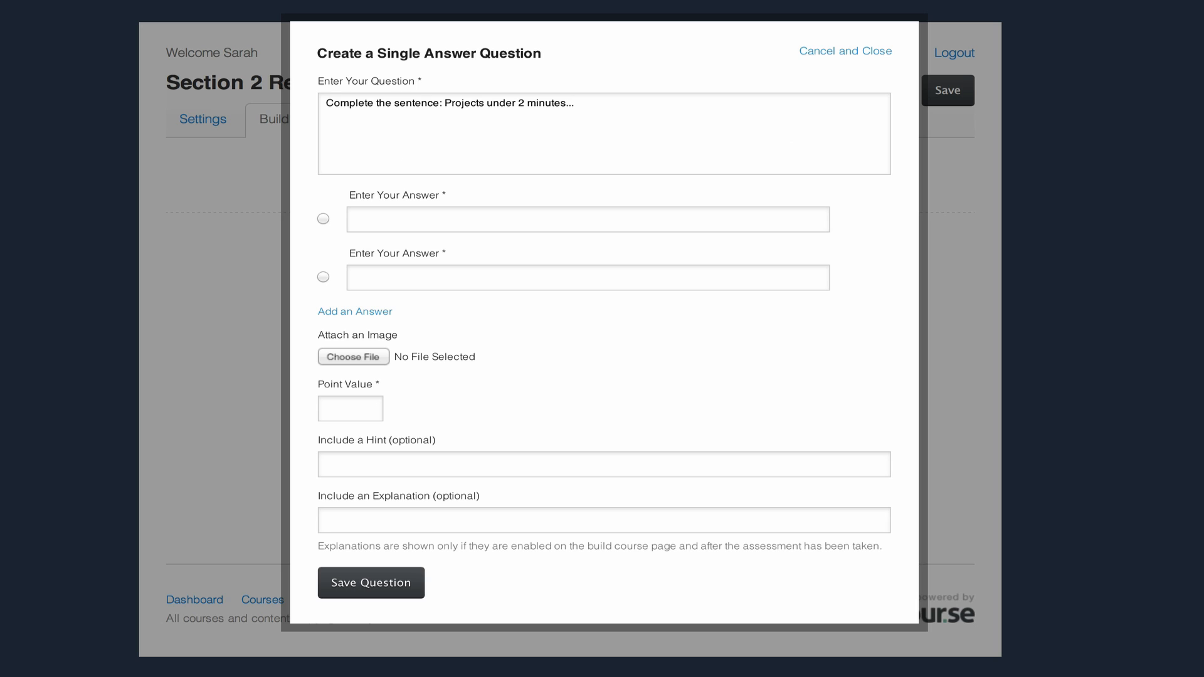
# Enter the answers "Are always free when you provide a transcript", marked correct, "Are not allowed." and "Are discounted 50%.".
pyautogui.click(686, 217)
pyautogui.write('Are always free when you provide a transcript')
pyautogui.click(323, 218)
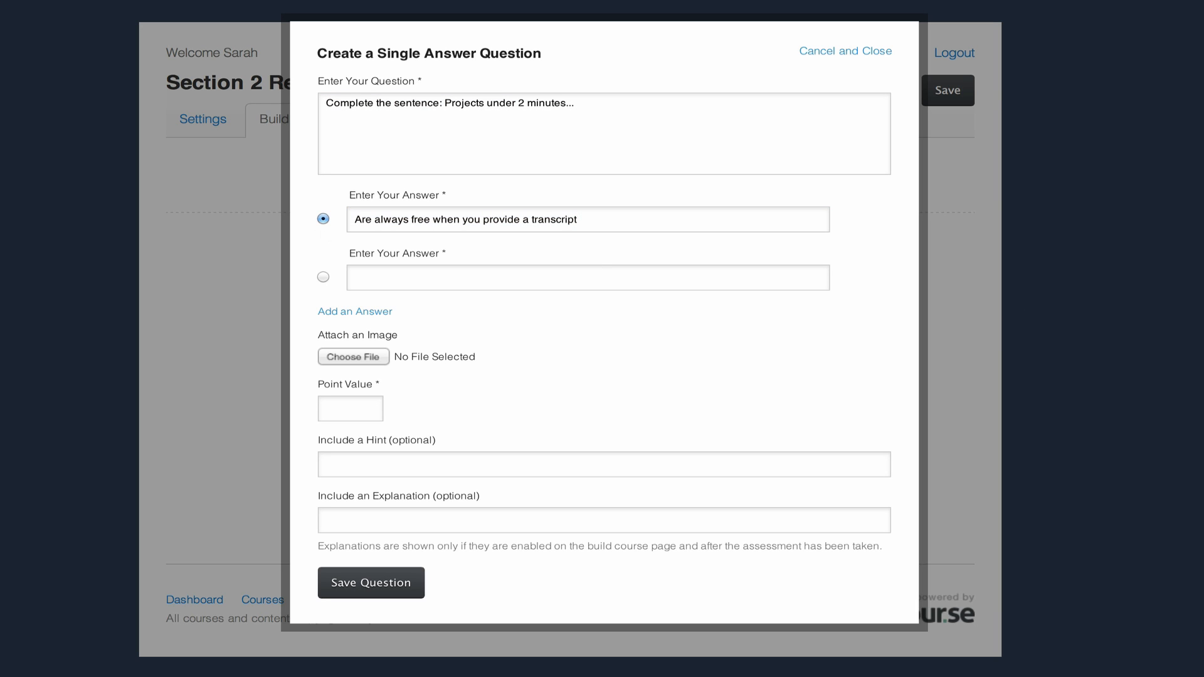
pyautogui.click(572, 286)
pyautogui.write('Are not allowed.')
pyautogui.click(329, 313)
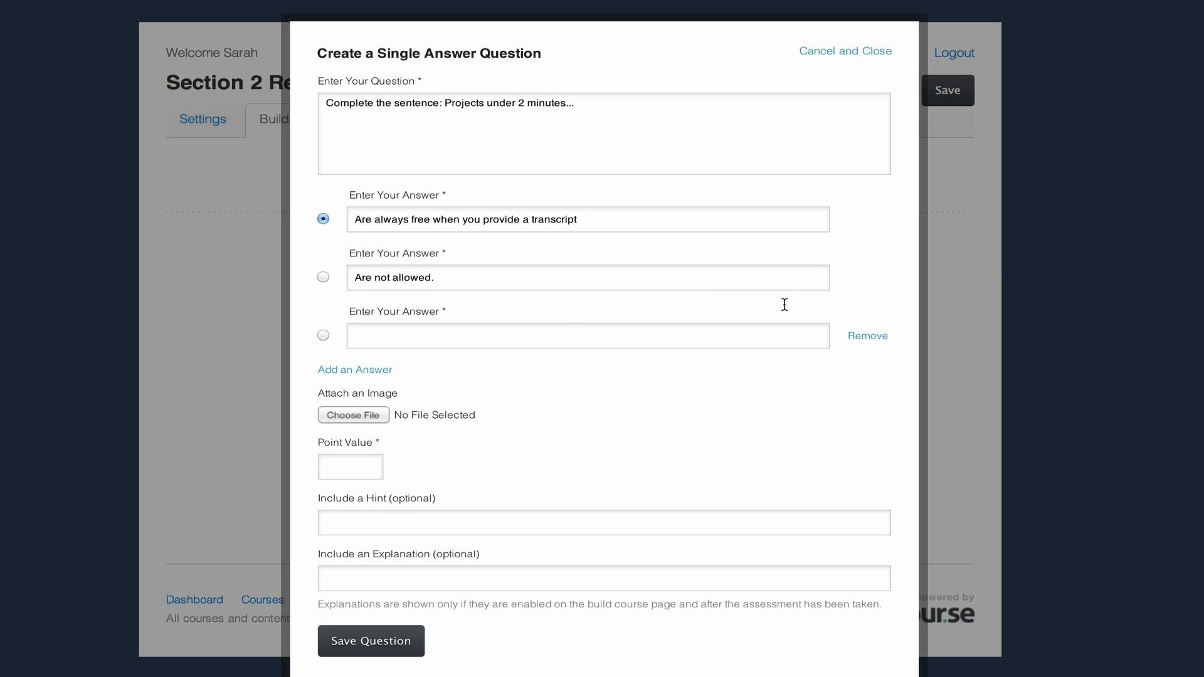
pyautogui.click(560, 336)
pyautogui.write('Are discounted 50%.')
# Set the point value to 1, with the hint "You can provide you own transcript" and the explanation starting "When you provide your own transcript".
pyautogui.click(359, 474)
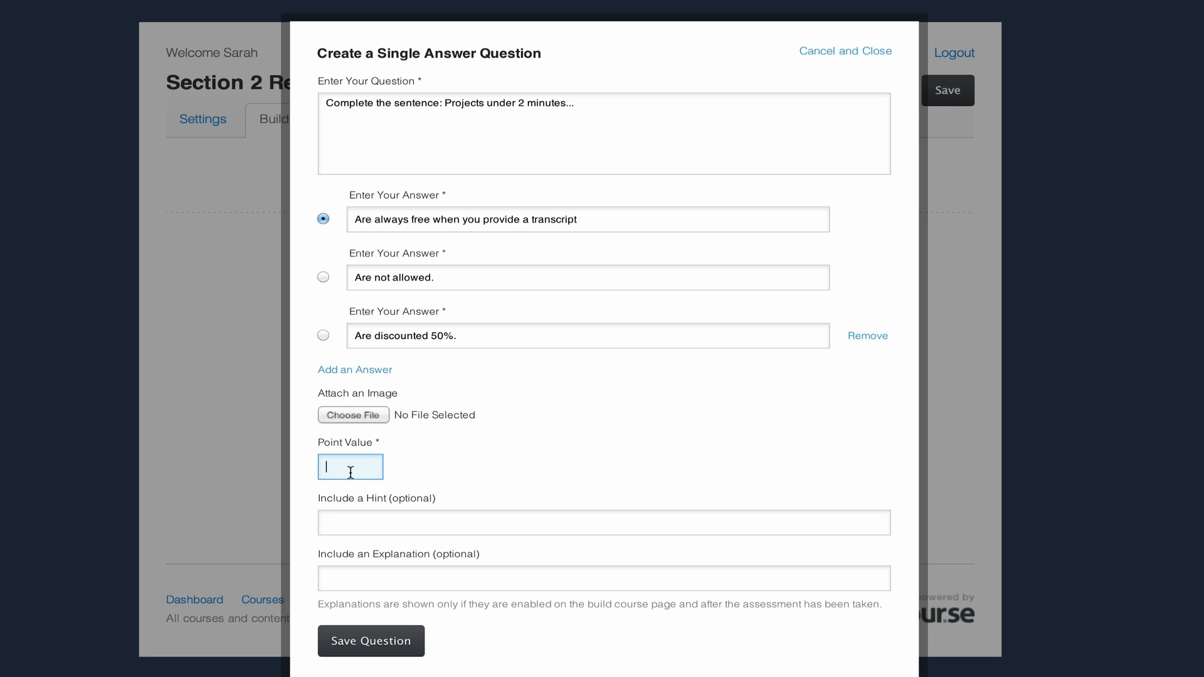
pyautogui.write('1')
pyautogui.click(386, 523)
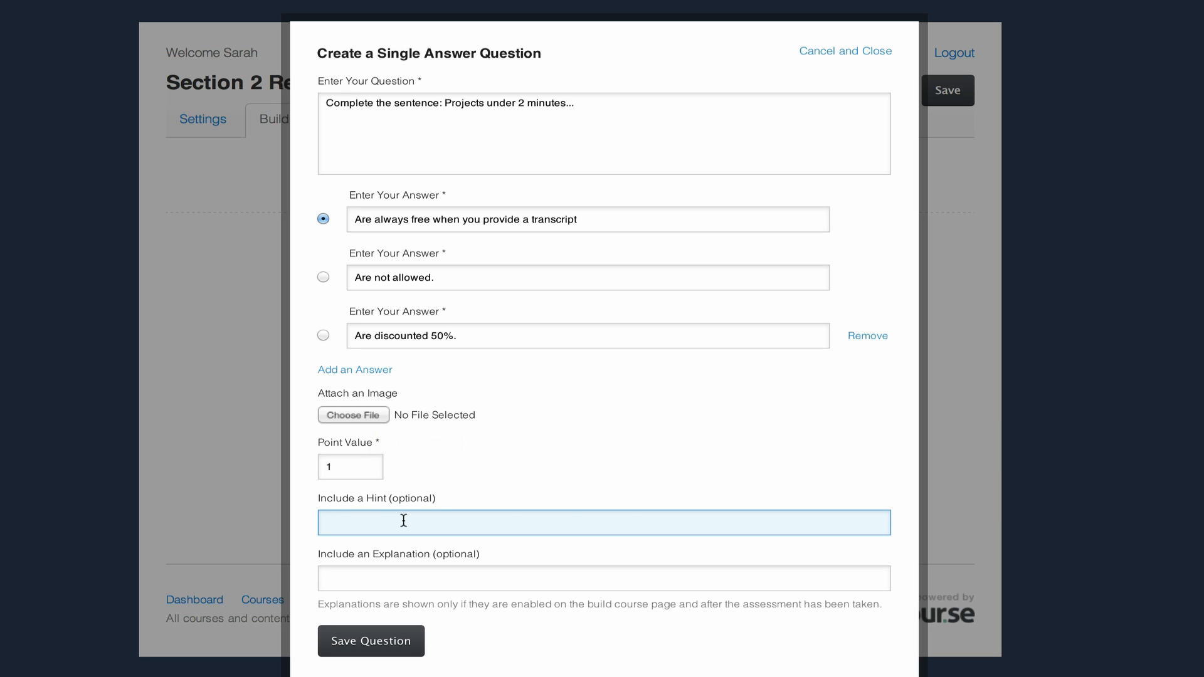
pyautogui.click(623, 505)
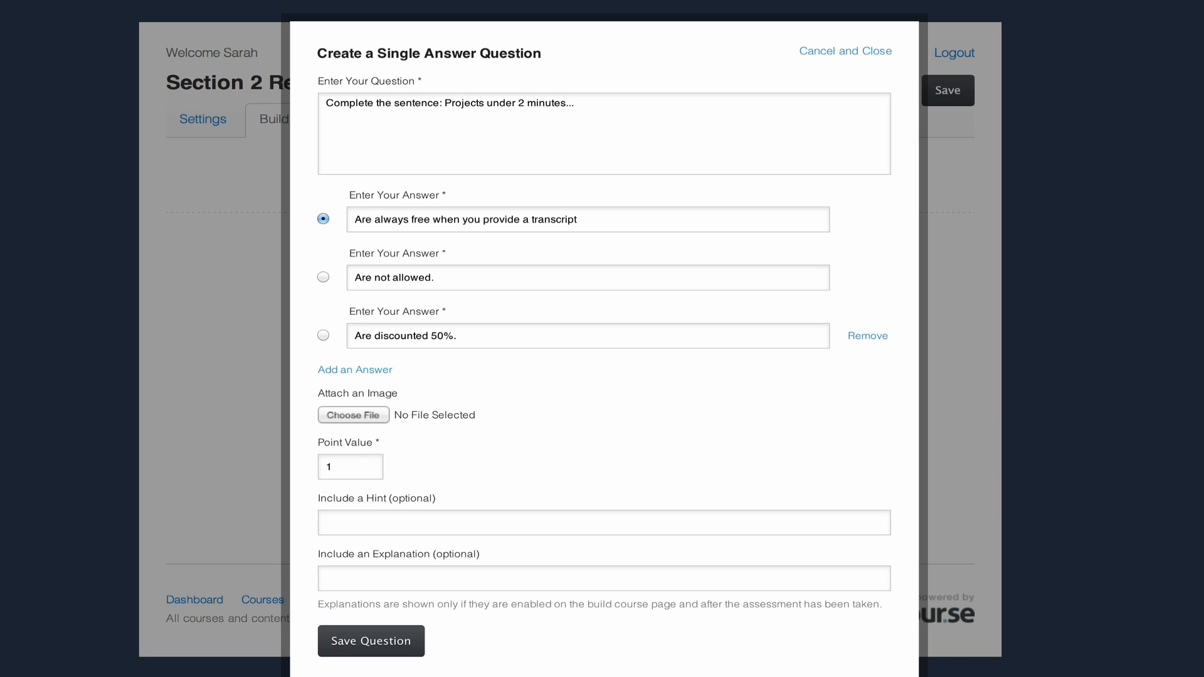
pyautogui.click(626, 577)
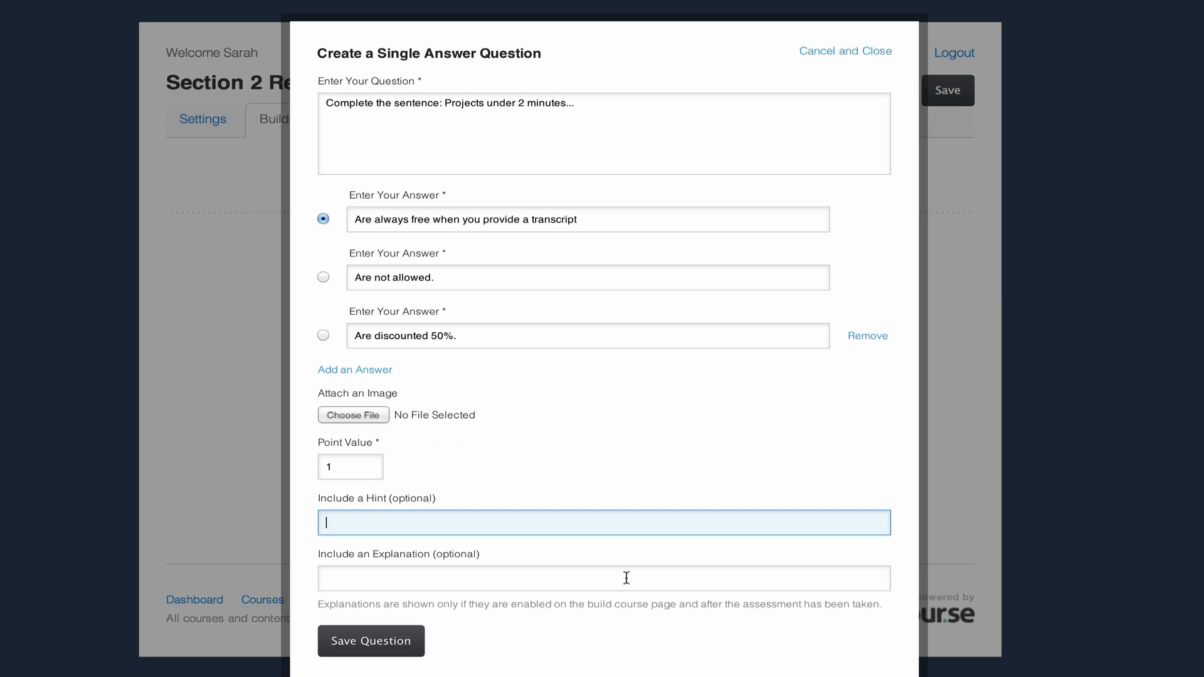
pyautogui.click(626, 579)
pyautogui.press('super+v')
pyautogui.click(560, 513)
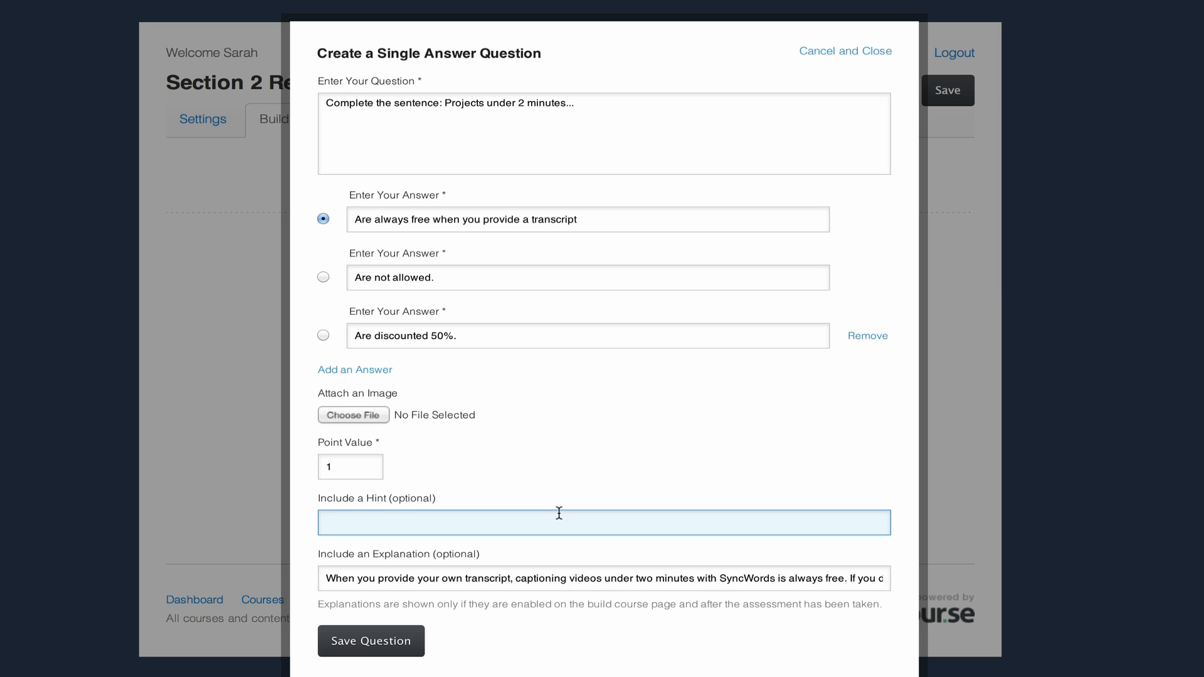
pyautogui.write('You can provide you own transcript')
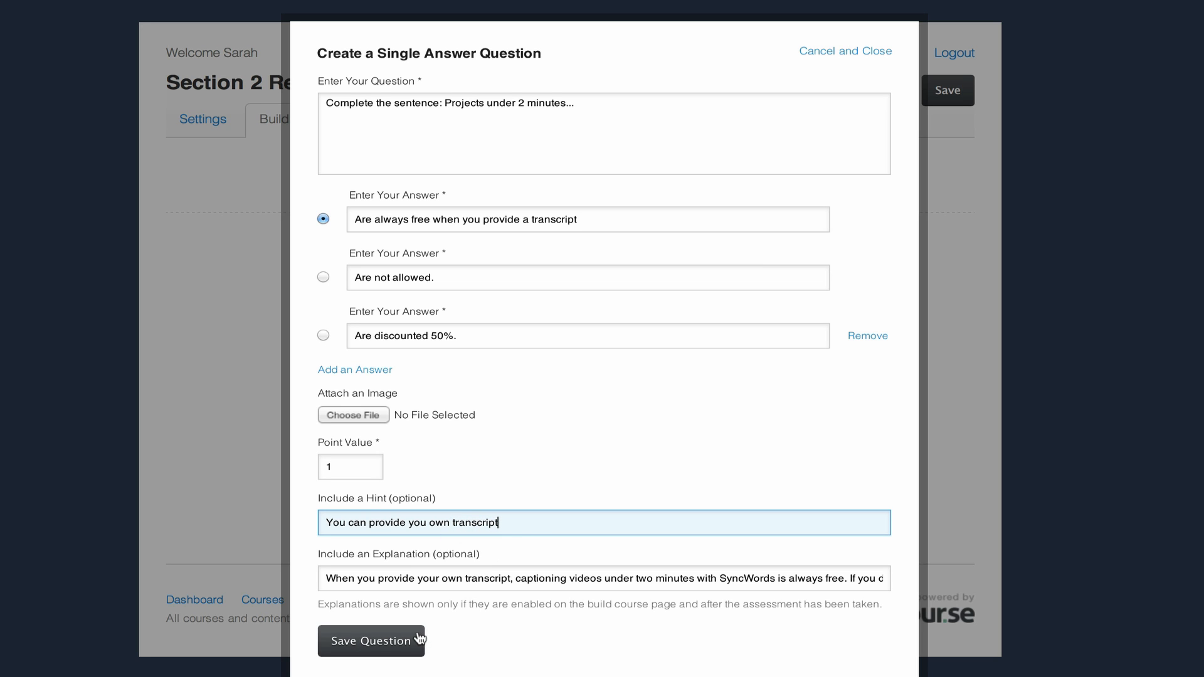
# Attach the "sw sync" image from the Desktop to the question and save it.
pyautogui.click(369, 419)
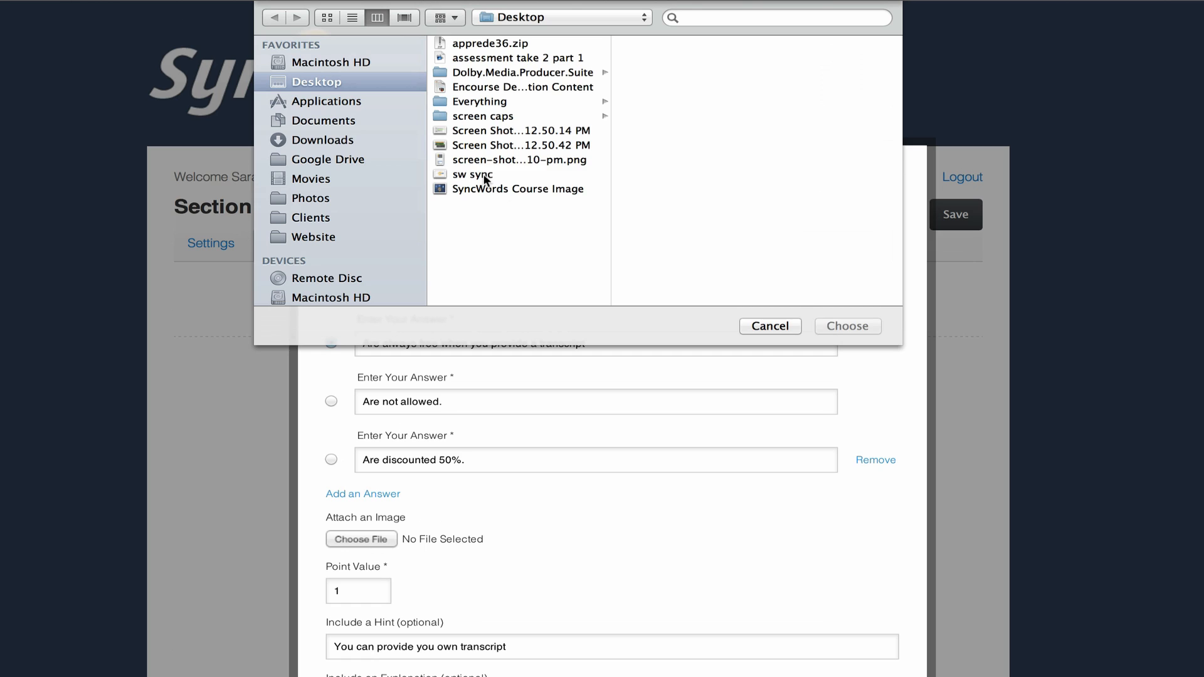
pyautogui.click(476, 175)
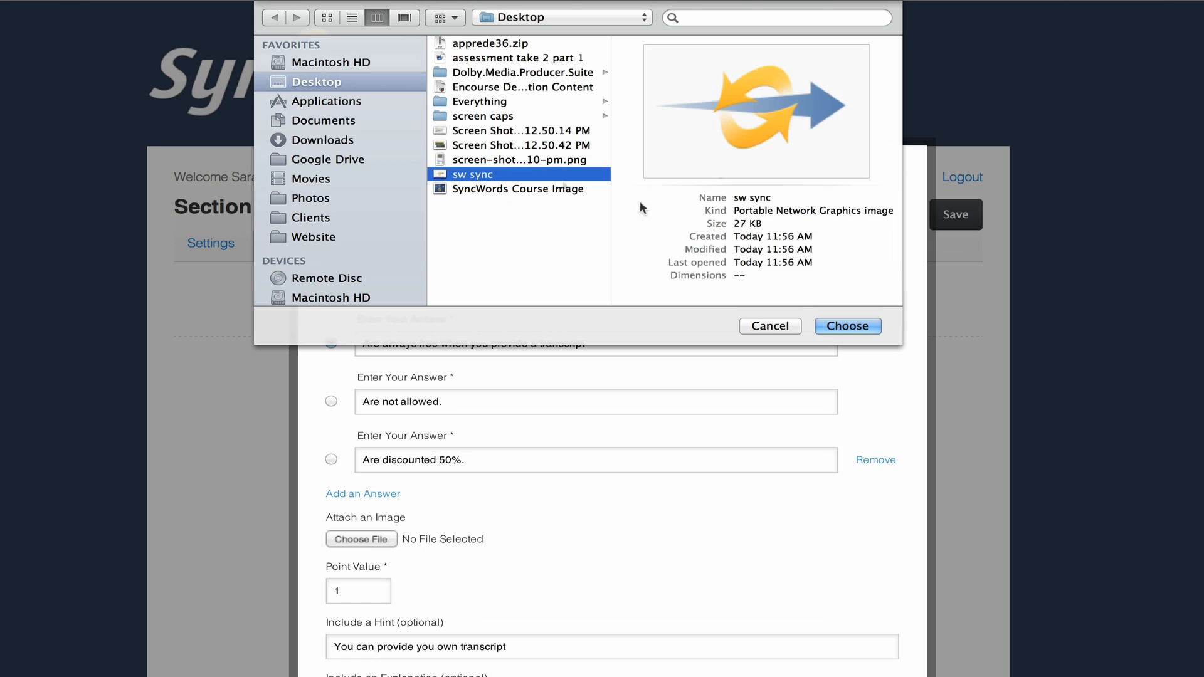
pyautogui.click(847, 326)
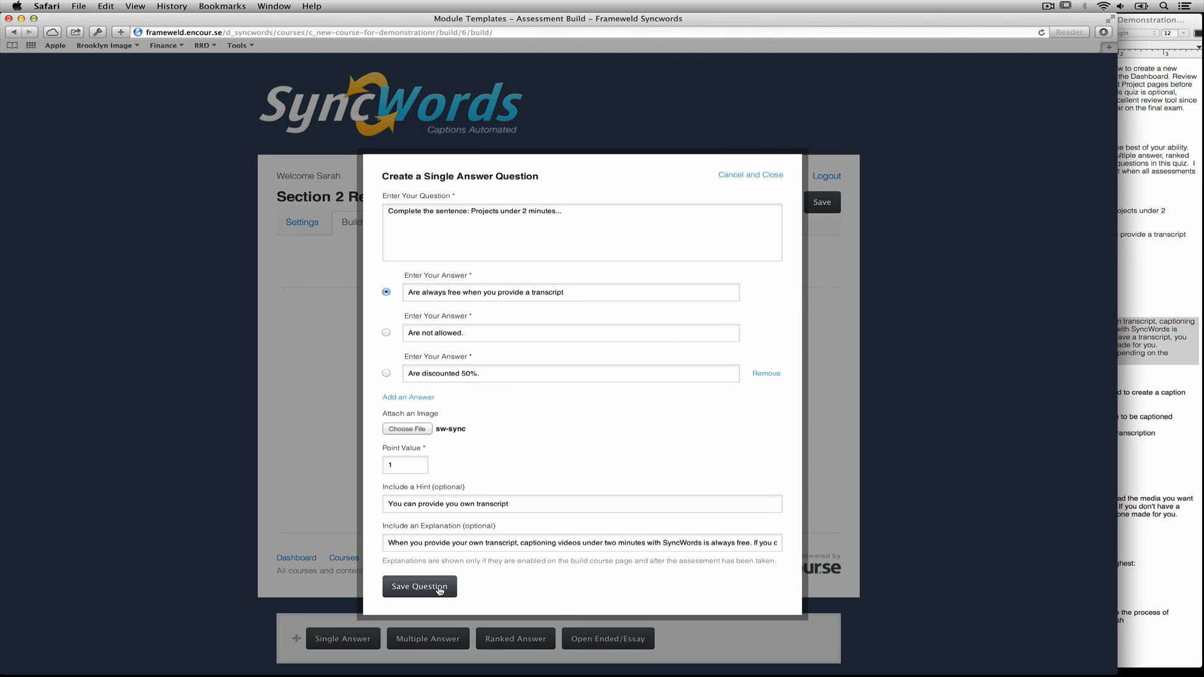
pyautogui.click(439, 591)
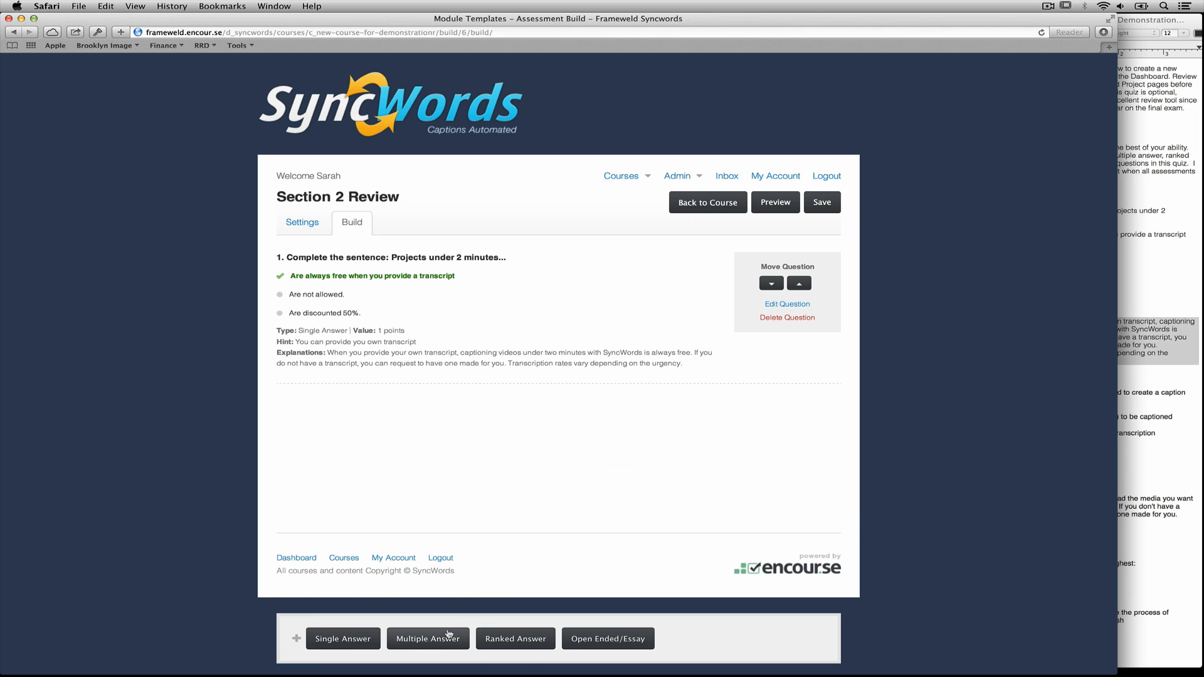
# Add a multiple answer question reading "What elements do you need to create a caption project?".
pyautogui.click(428, 639)
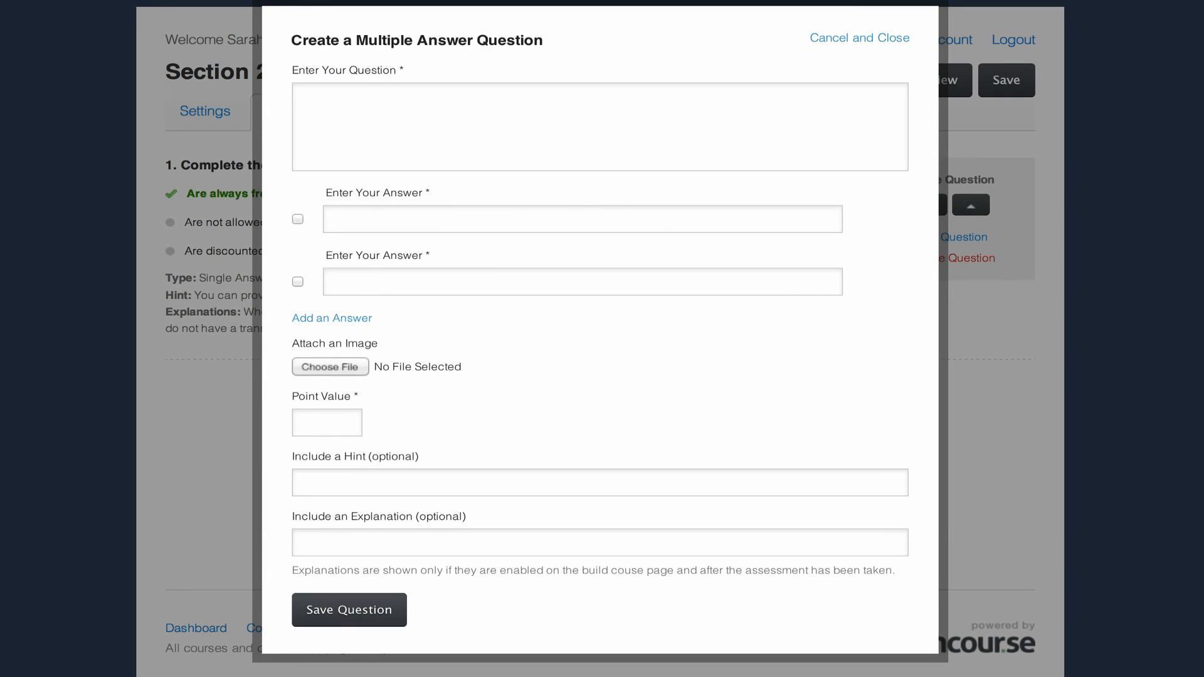
pyautogui.click(825, 105)
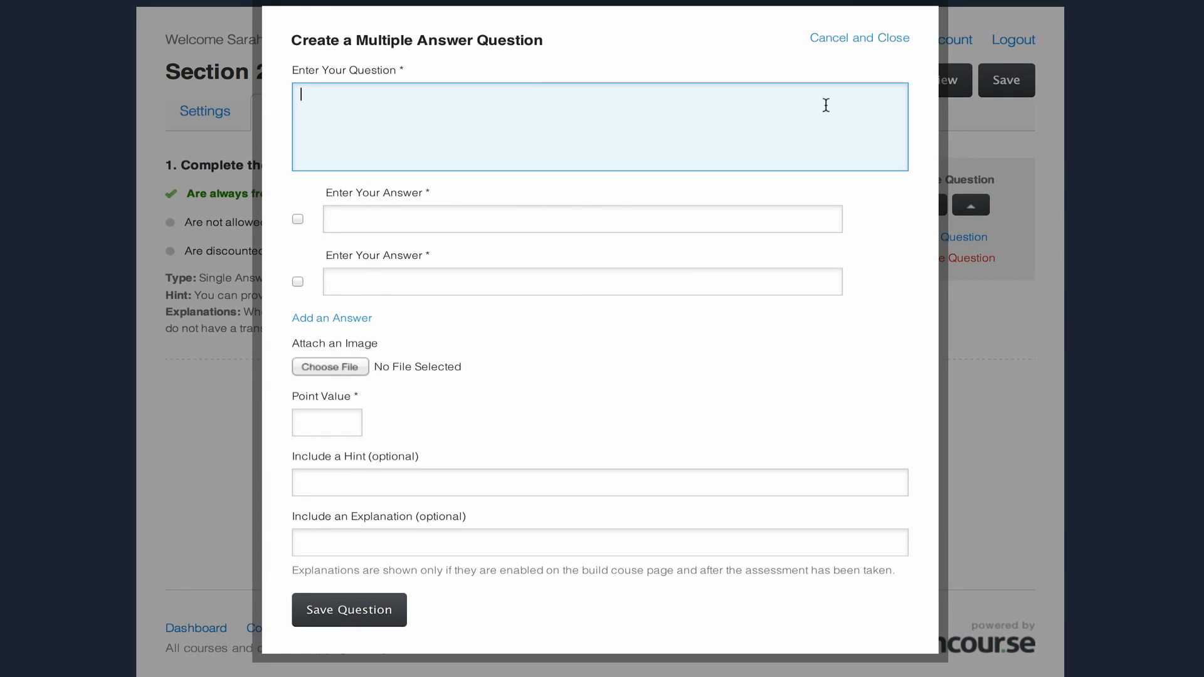
pyautogui.write('What elements do you need to create a caption project?')
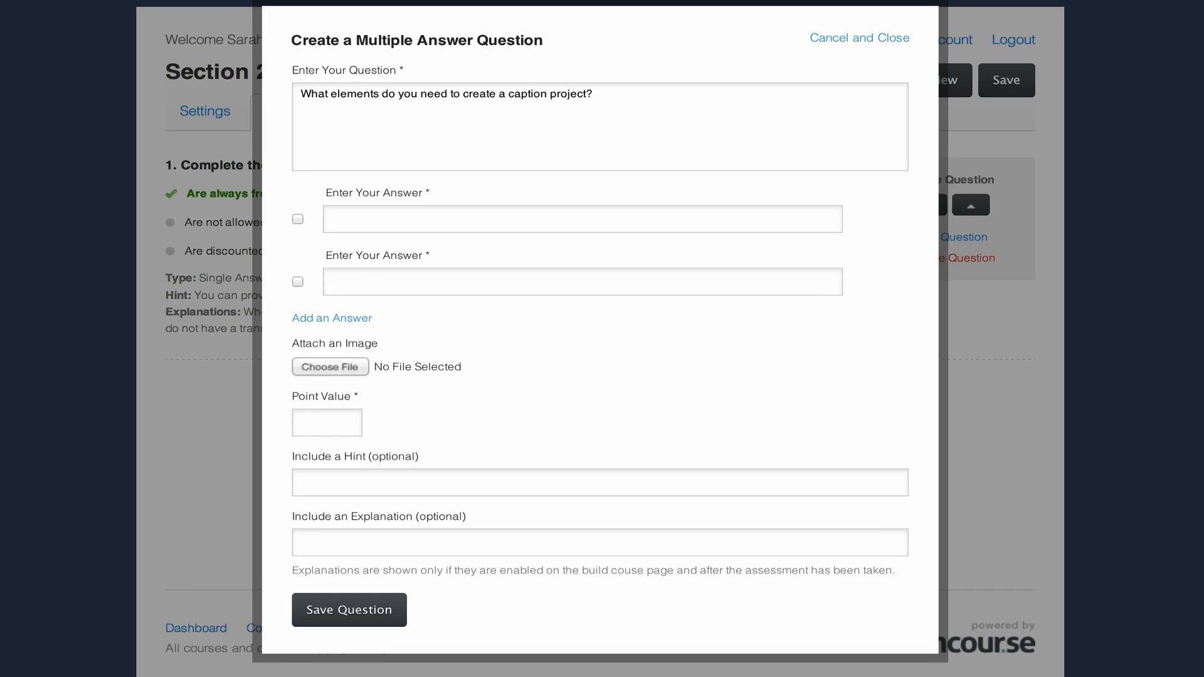
# Enter "Media file (audio or video) to be captioned" and "Transcript or request for transcription" as correct answers, and "Support files" as an incorrect one.
pyautogui.click(752, 215)
pyautogui.write('Media file (audio or video) to be captioned')
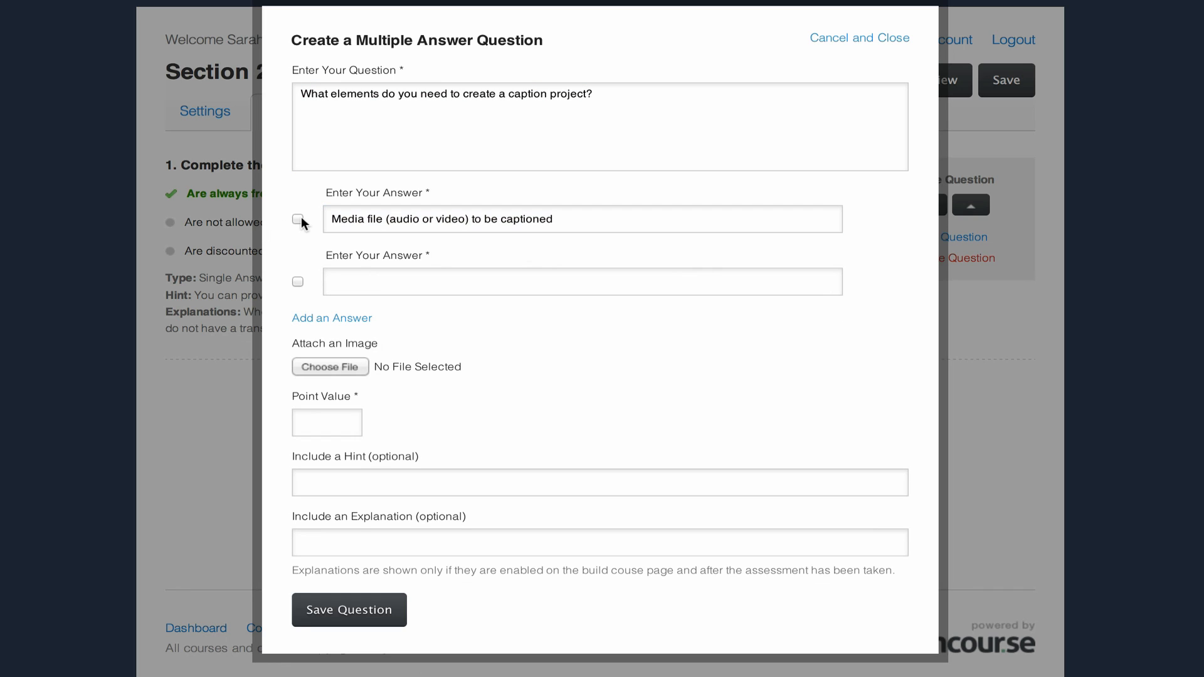
pyautogui.click(298, 282)
pyautogui.click(807, 279)
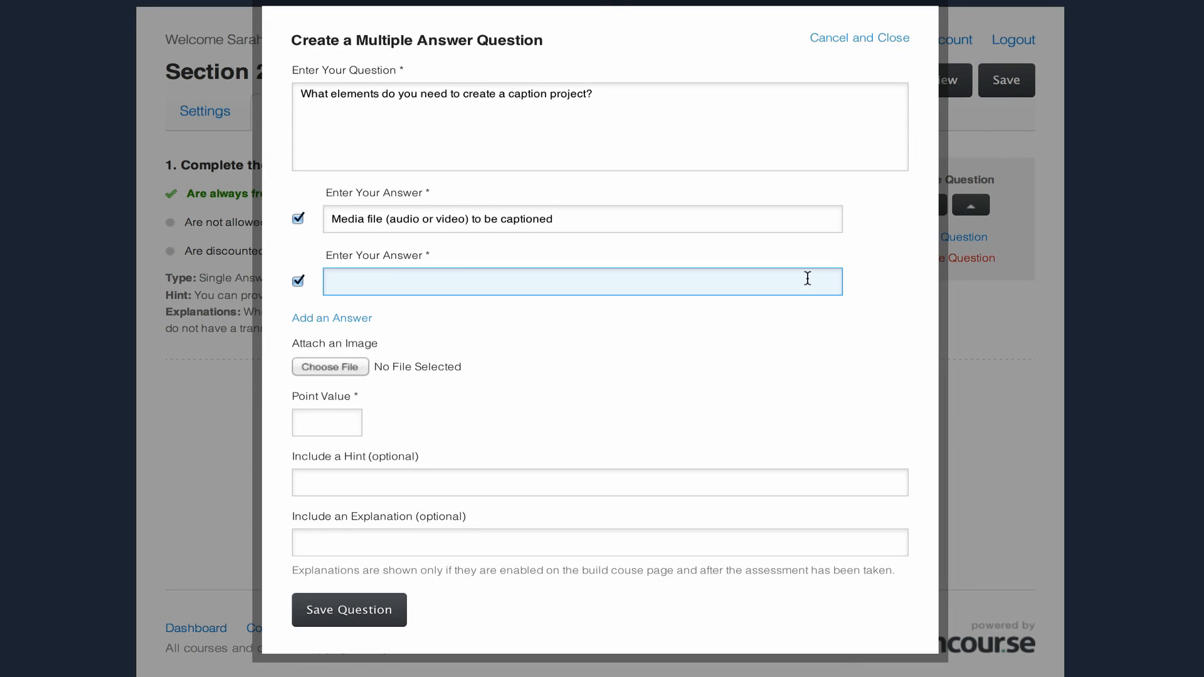
pyautogui.write('Transcript or request for transcription')
pyautogui.click(332, 318)
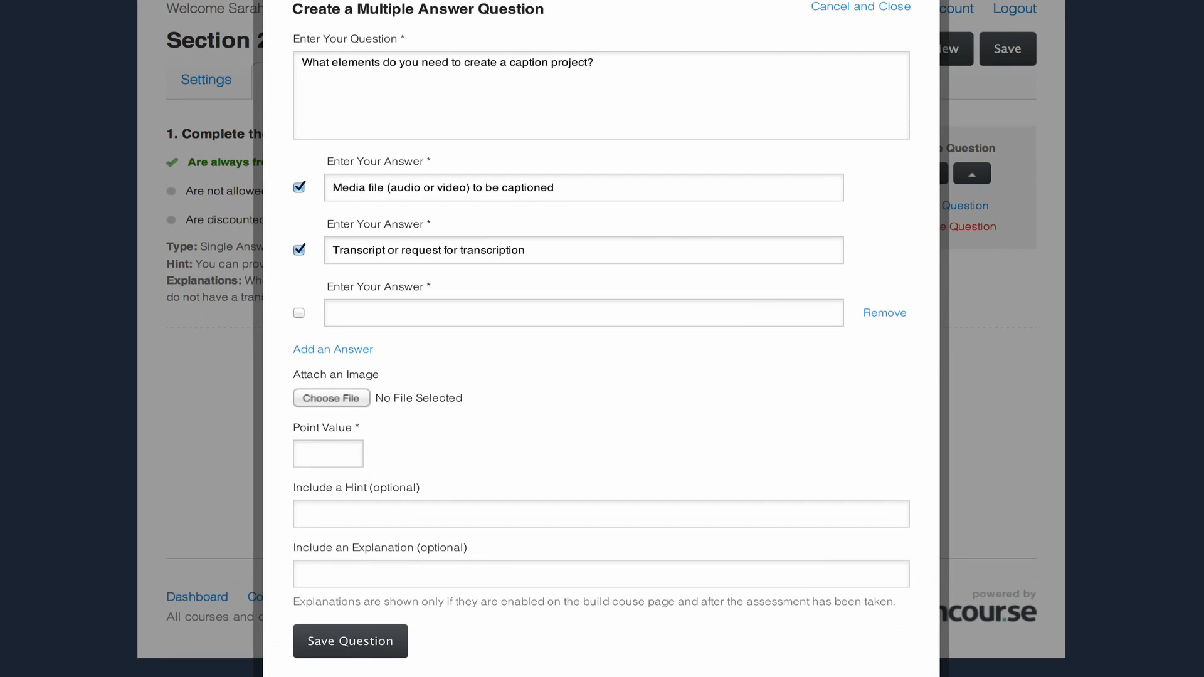
pyautogui.click(378, 312)
pyautogui.write('Support files')
# Give the question 2 points and the explanation starting "To begin a project just upload the media you want captioned", and save it.
pyautogui.click(332, 453)
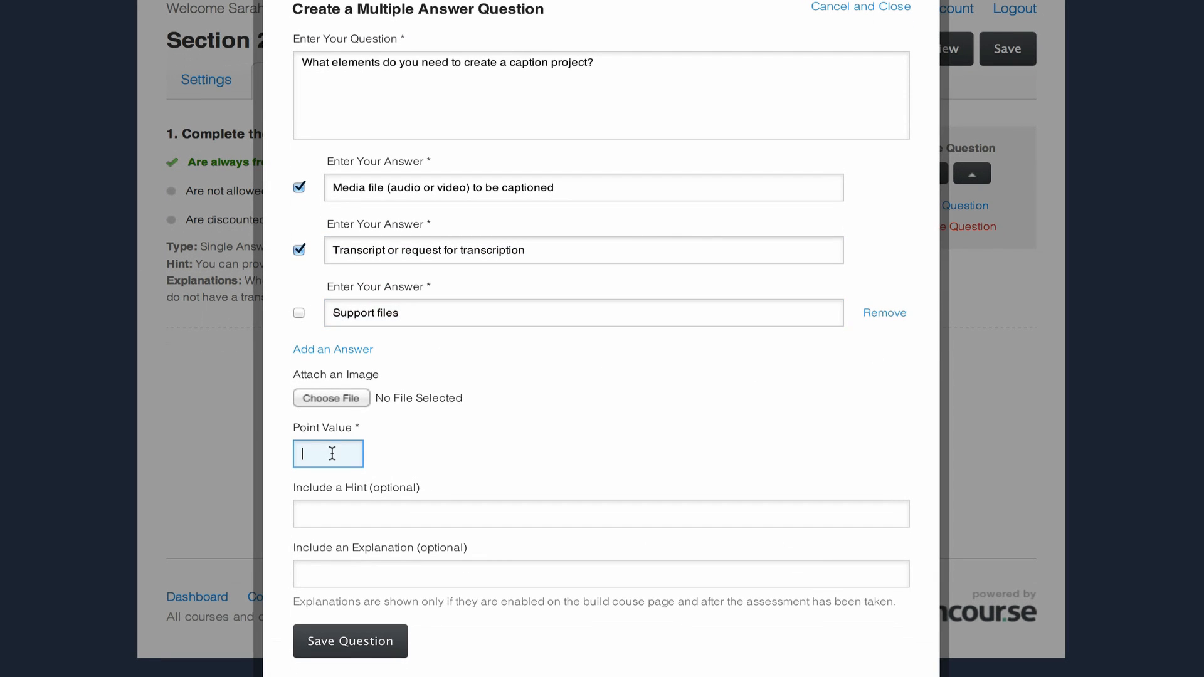
pyautogui.write('2')
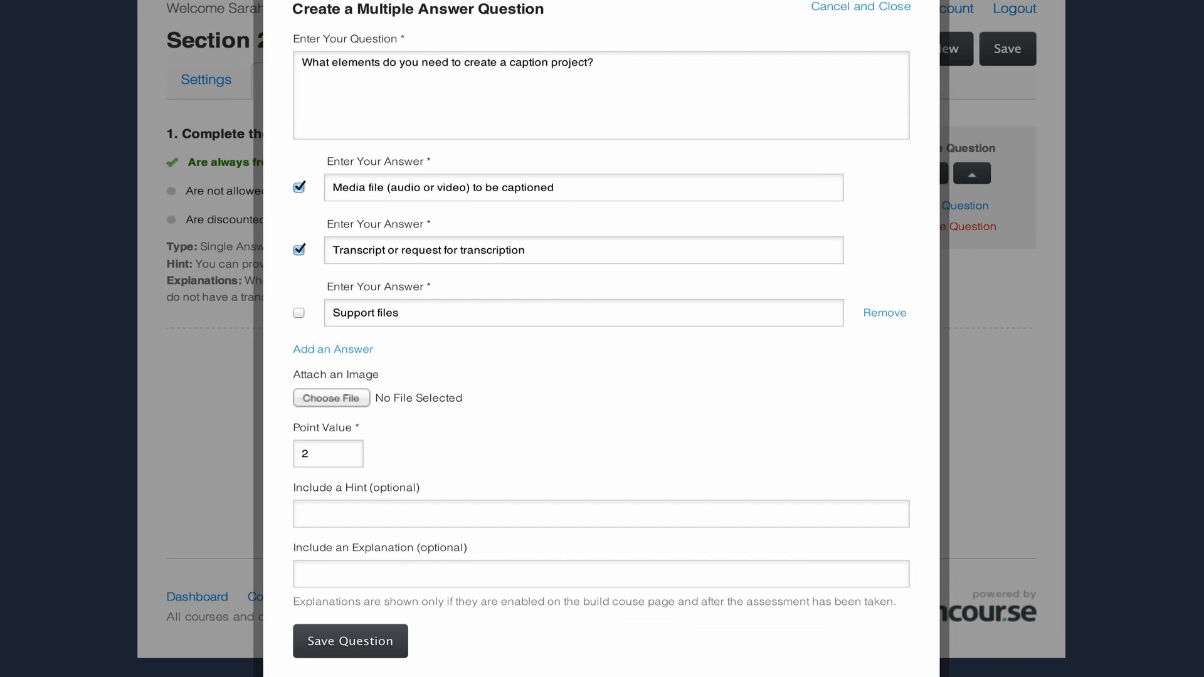
pyautogui.click(564, 572)
pyautogui.hotkey('ctrl', 'v')
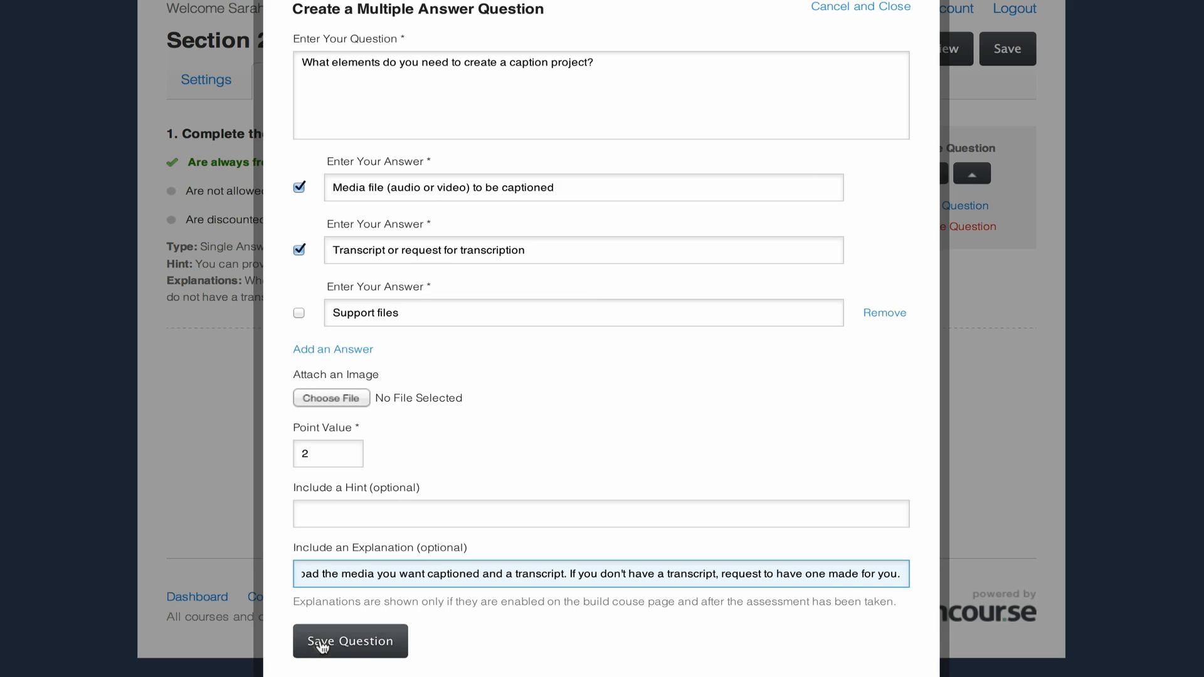
pyautogui.click(321, 643)
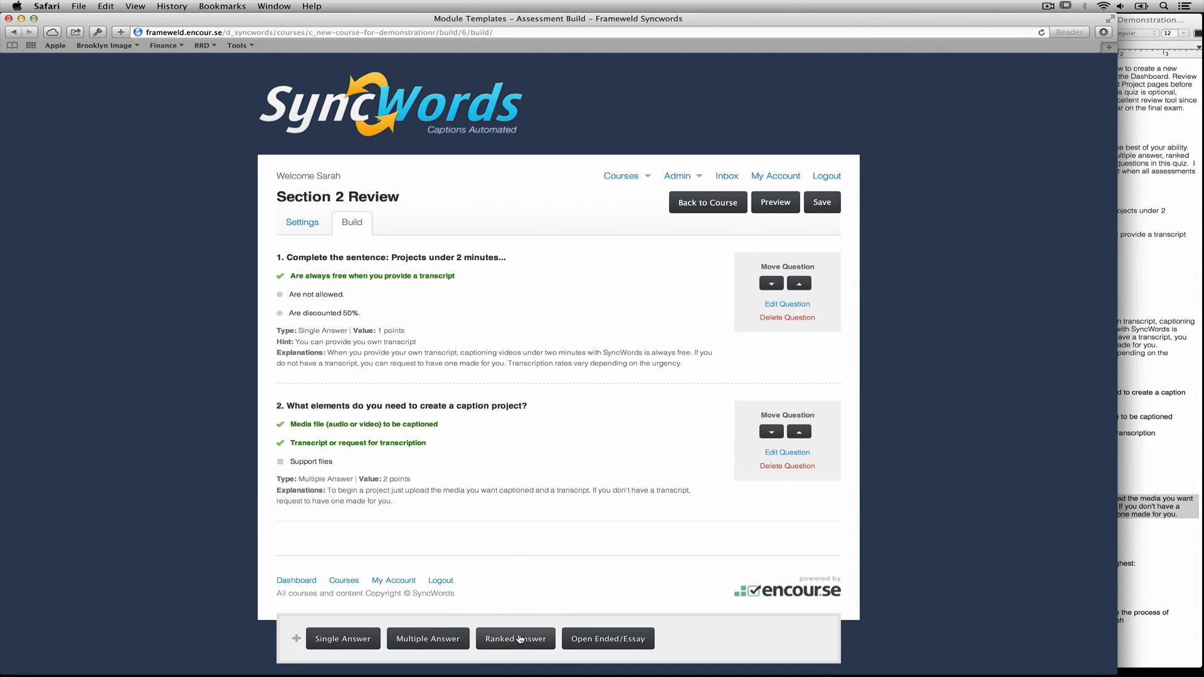
# Add a ranked answer question reading "Organize from lowest to highest:".
pyautogui.click(518, 638)
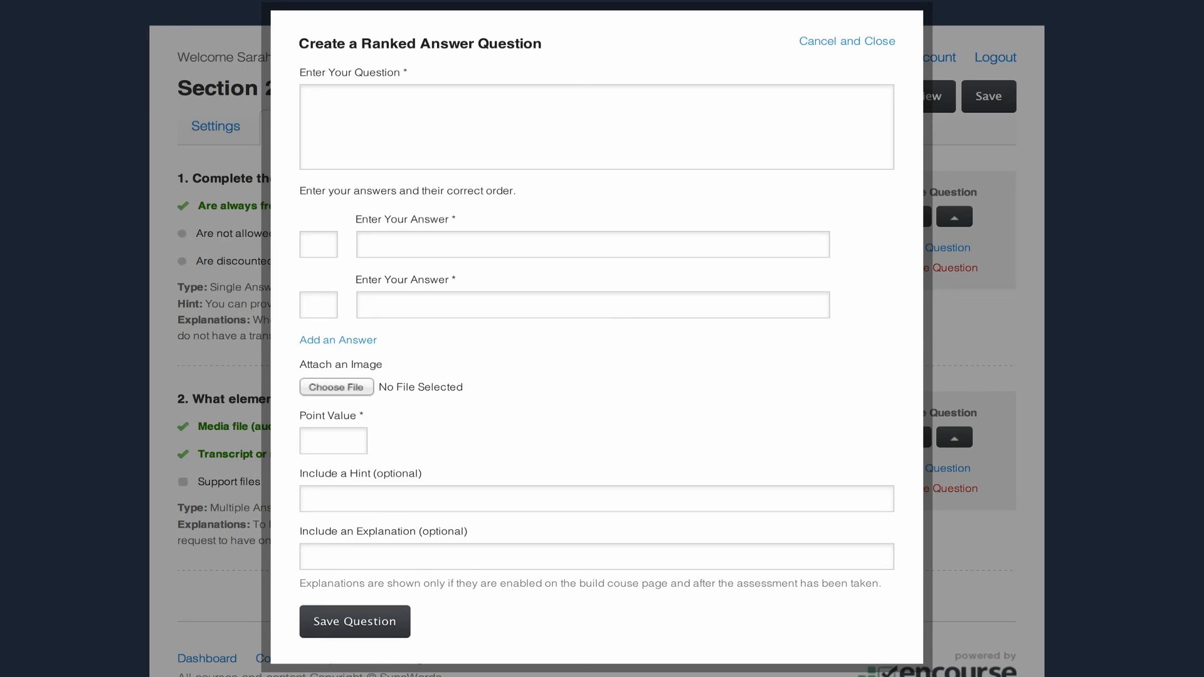
pyautogui.click(540, 132)
pyautogui.write('Organize from lowest to highest:')
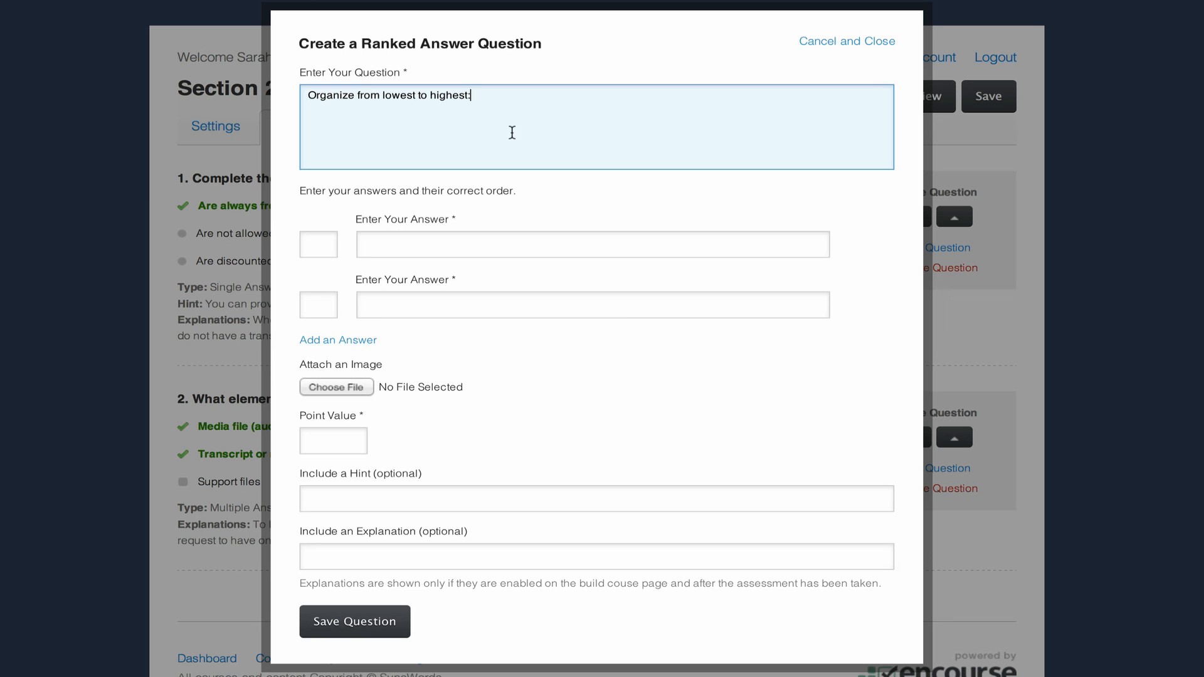
# Enter "First" as the answer ranked 1 and "Second" as the answer ranked 2.
pyautogui.click(325, 245)
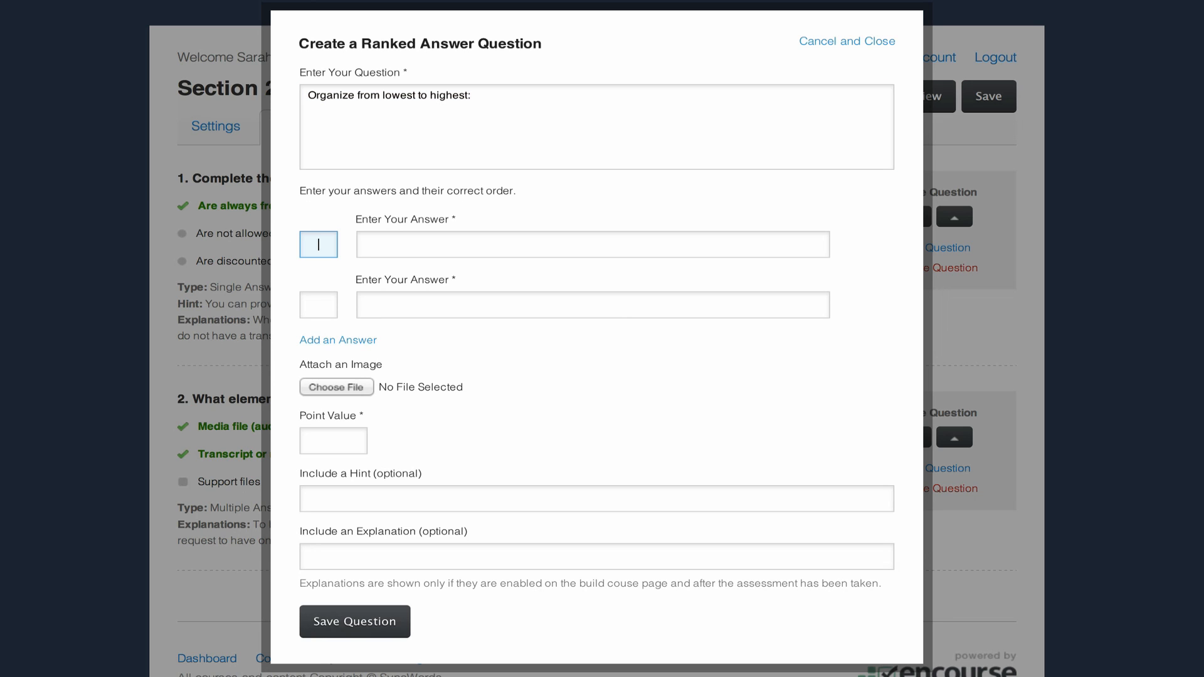
pyautogui.press('Tab')
pyautogui.write('F')
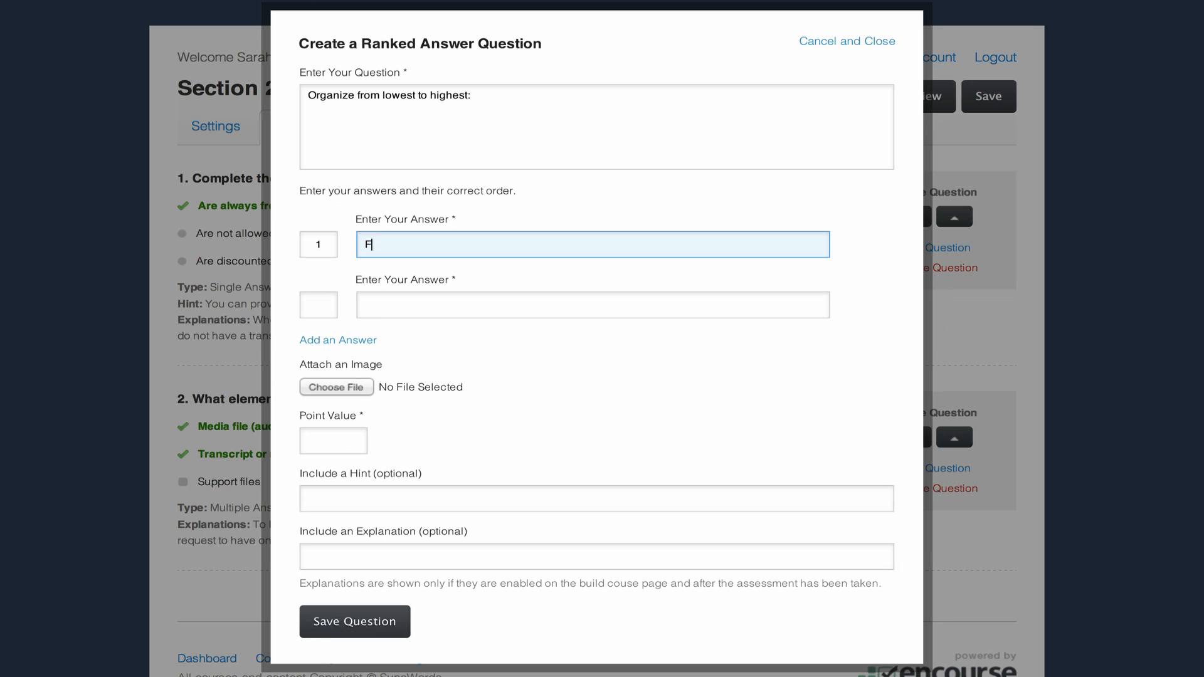
pyautogui.write('irst')
pyautogui.press('Tab')
pyautogui.write('2')
pyautogui.press('Tab')
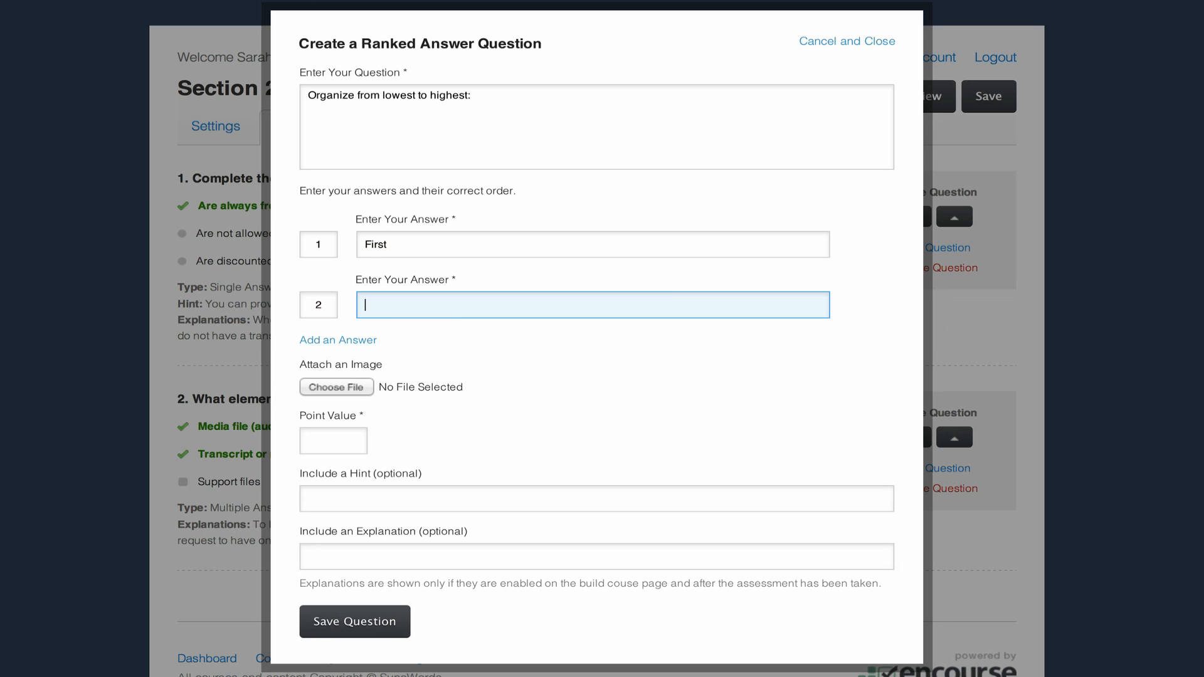
pyautogui.write('Second')
pyautogui.press('Tab')
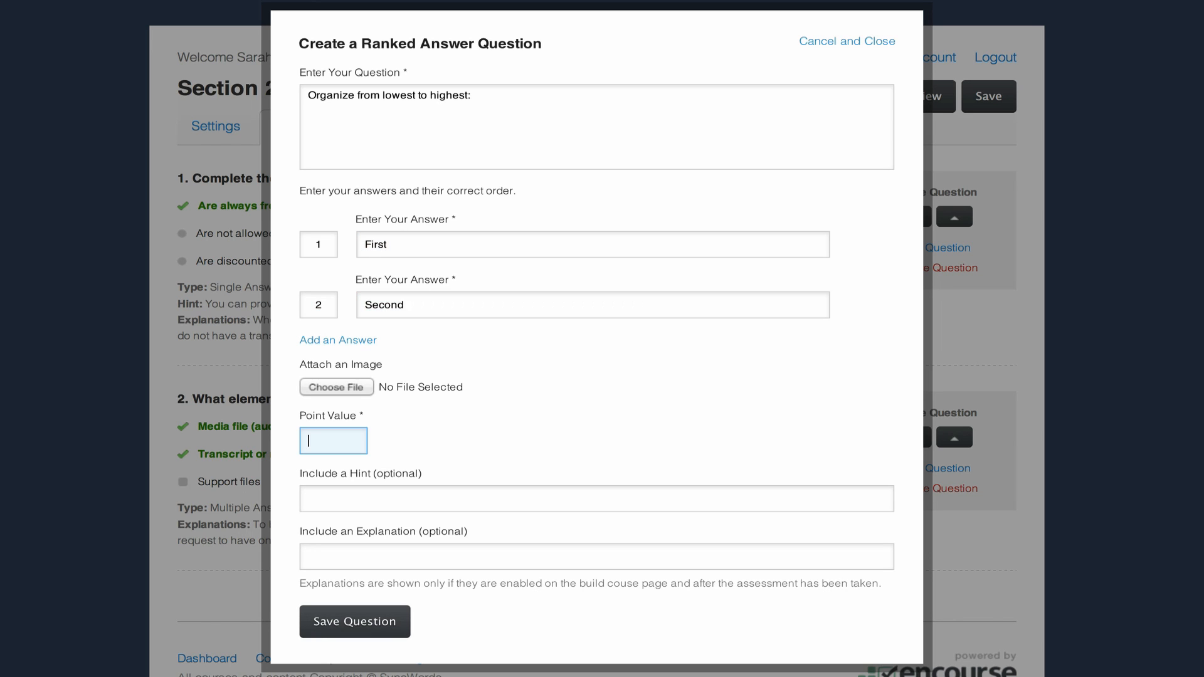
# Add an extra answer to the ranked question with rank 3 and the text "Third".
pyautogui.scroll(-3, 314, 251)
pyautogui.click(332, 259)
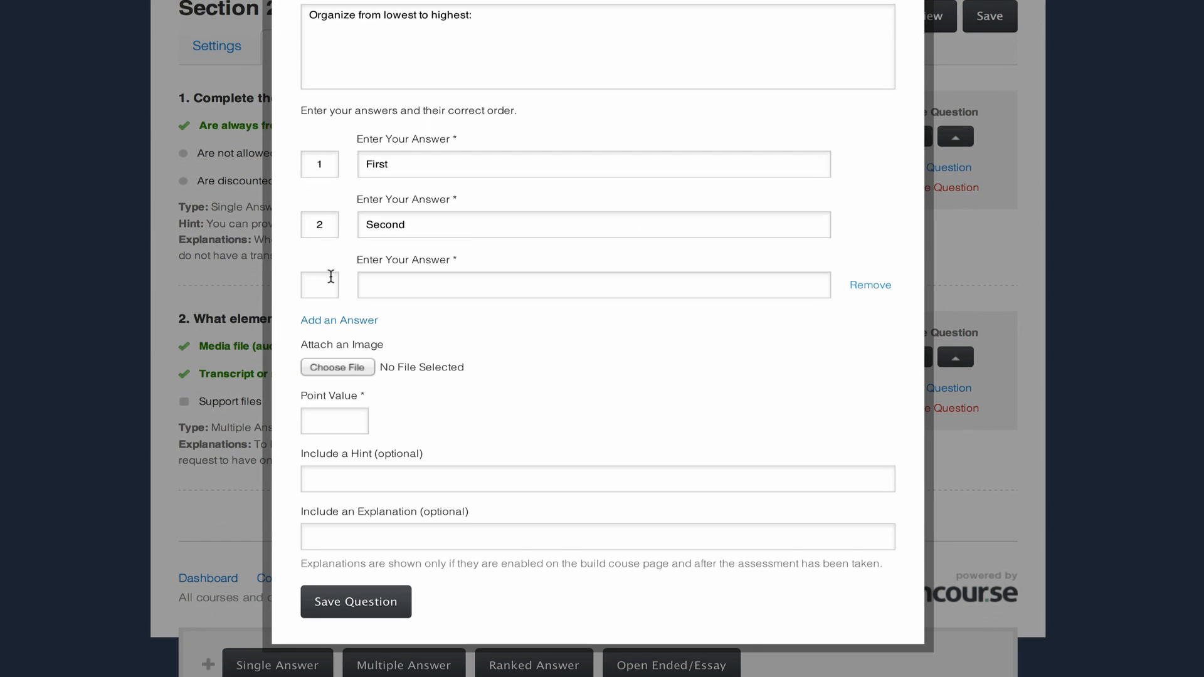
pyautogui.click(322, 286)
pyautogui.write('3')
pyautogui.press('Tab')
pyautogui.write('Third')
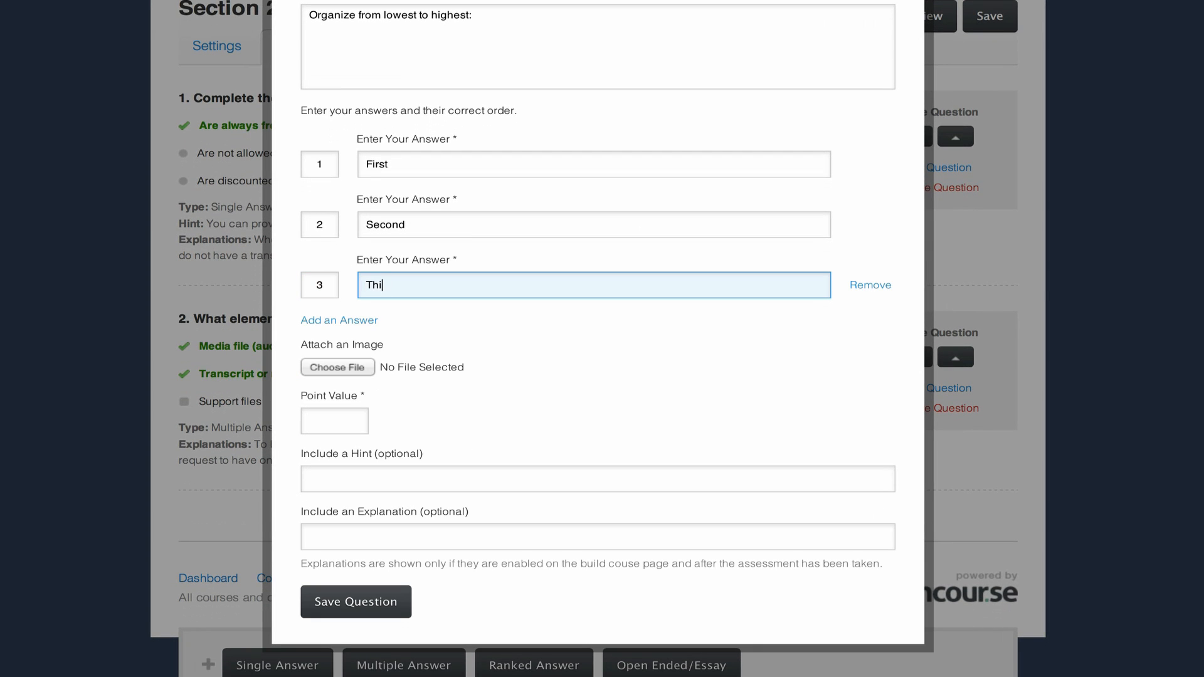
# Add another answer to the ranked question with rank 4 and the text "Fourth".
pyautogui.click(308, 321)
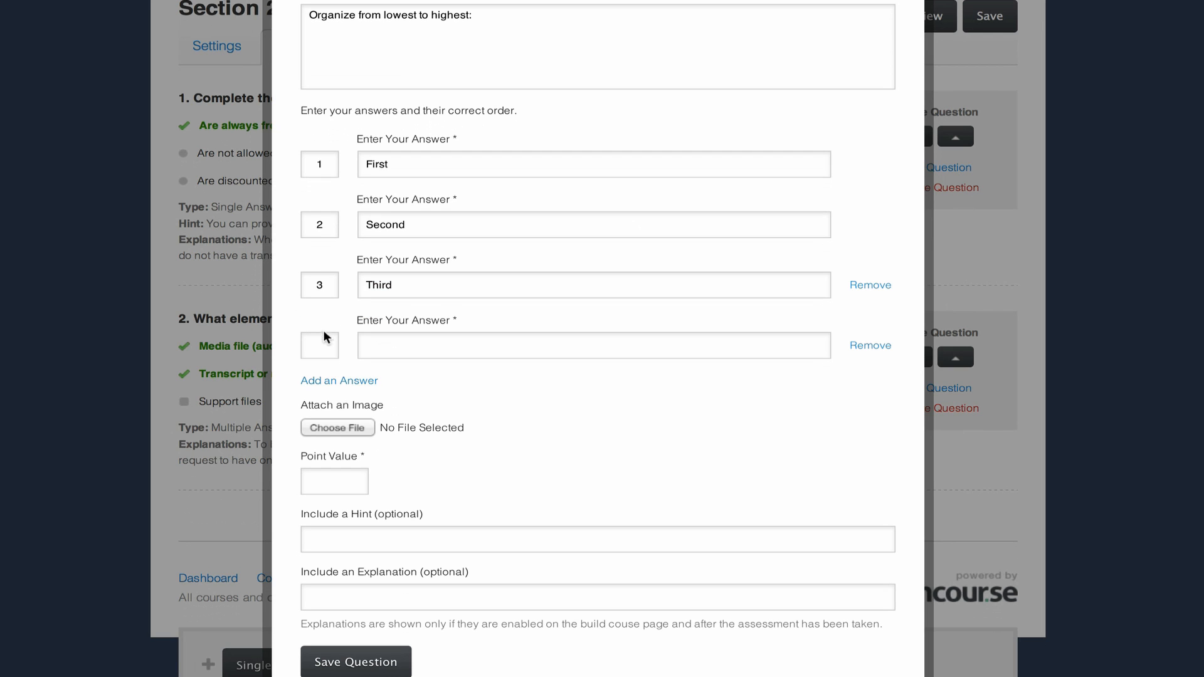
pyautogui.click(320, 345)
pyautogui.write('4')
pyautogui.press('Tab')
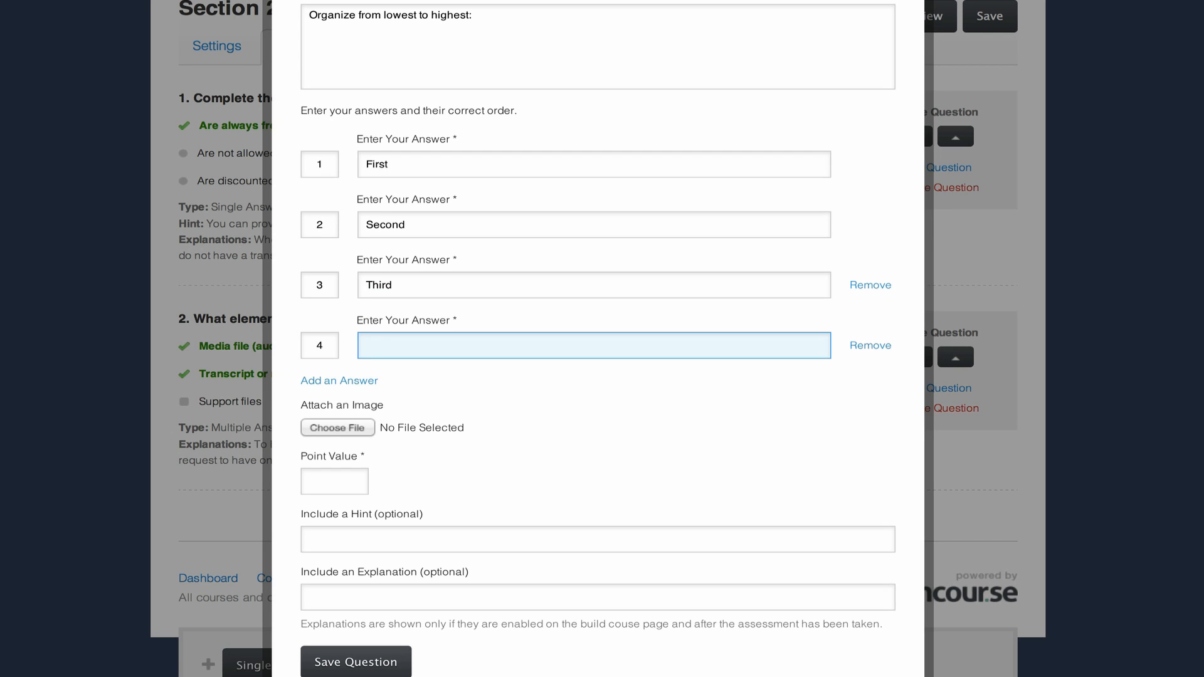
pyautogui.write('Fourth')
# Give the ranked question a value of 4 points and save it.
pyautogui.click(331, 471)
pyautogui.write('4')
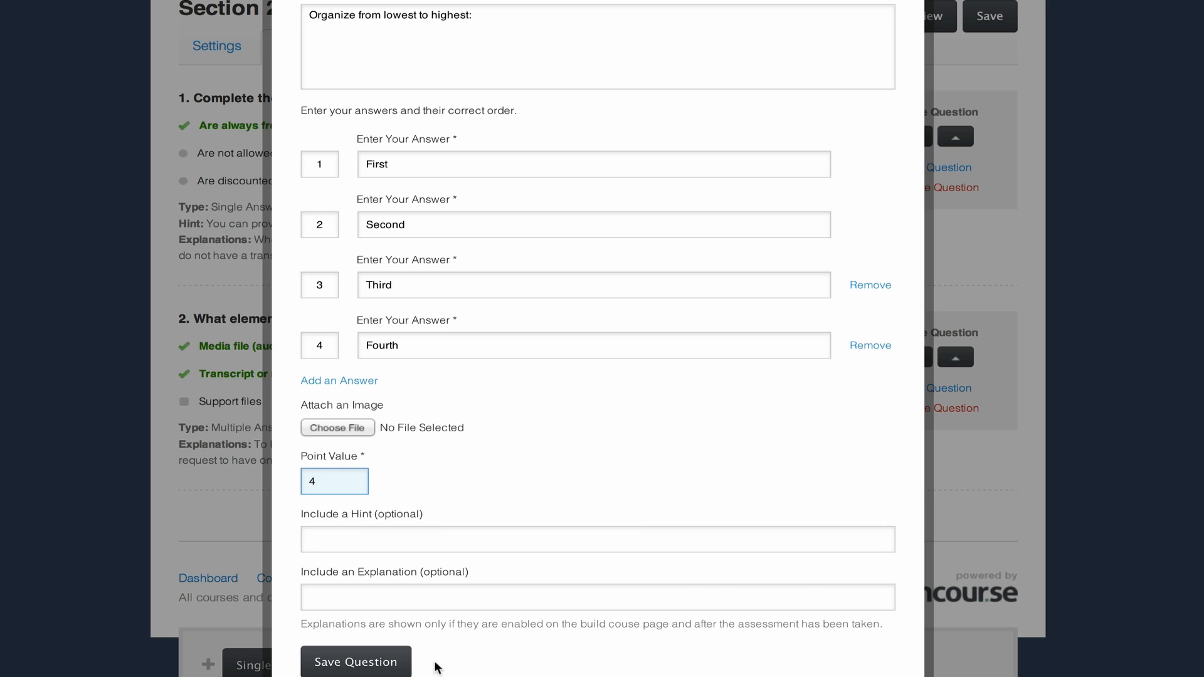
pyautogui.click(375, 663)
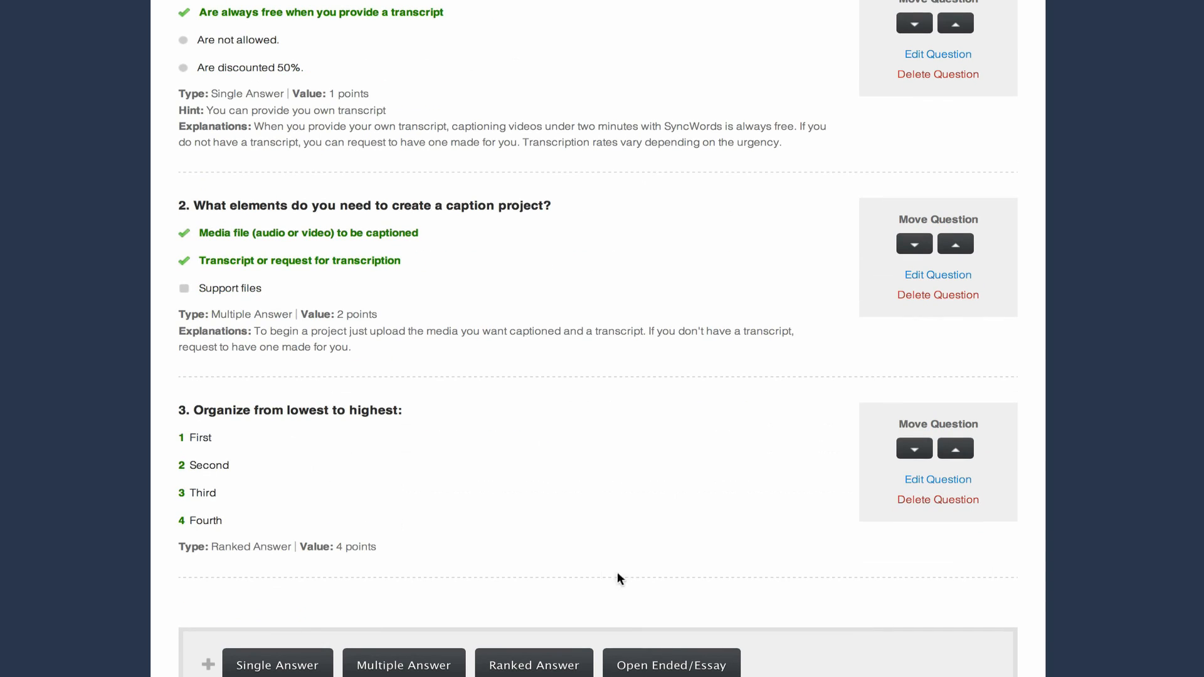
# Add an open ended question reading "In your own words describe the process of captioning from start to finish.".
pyautogui.click(668, 668)
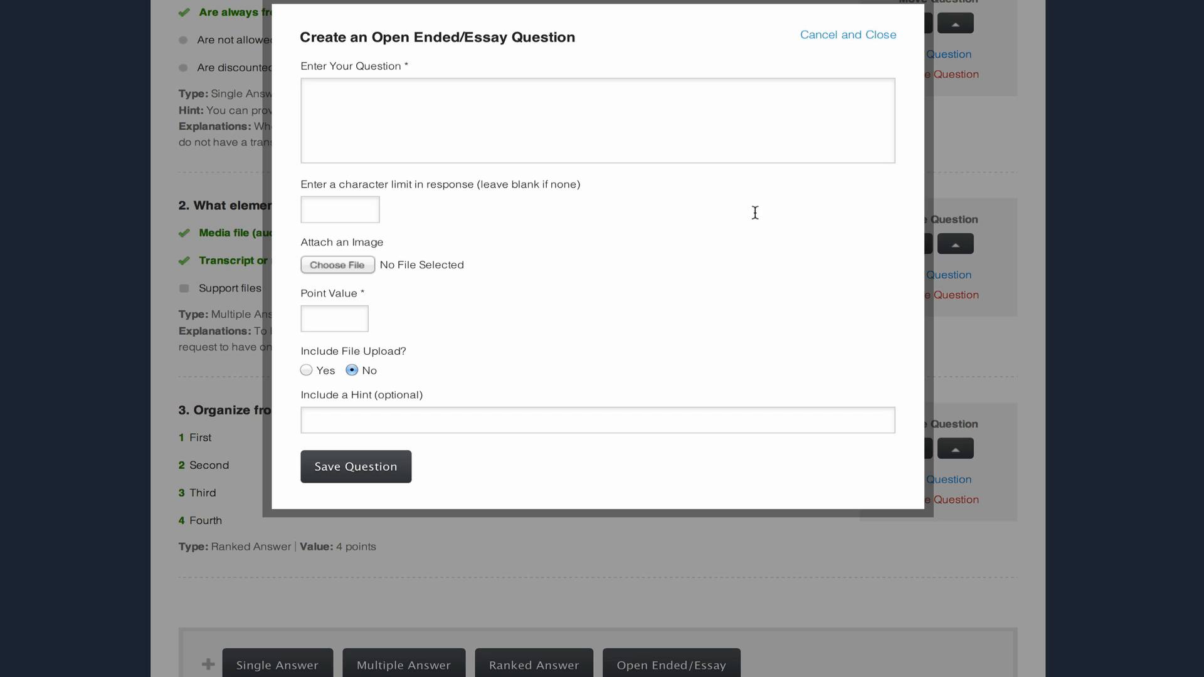
pyautogui.click(743, 135)
pyautogui.write('In your own words describe the process of captioning from start to finish')
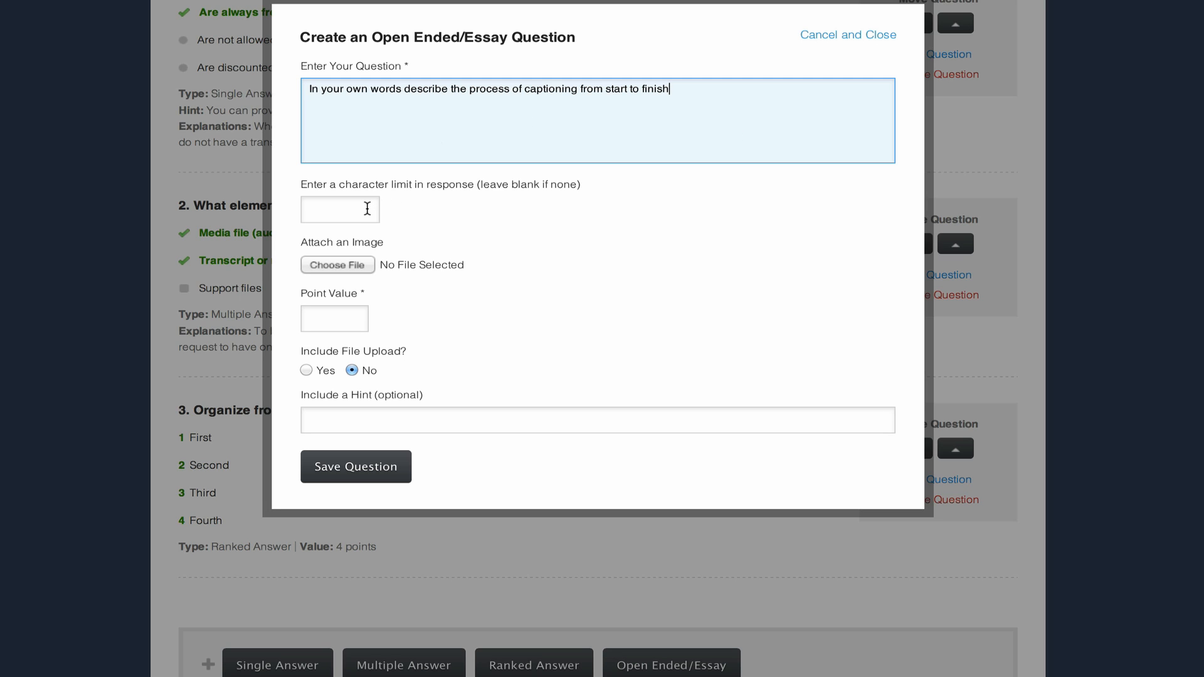
pyautogui.write('.')
# Set the essay question's character limit to 400 and its value to 2 points, include file upload, and save it.
pyautogui.click(343, 212)
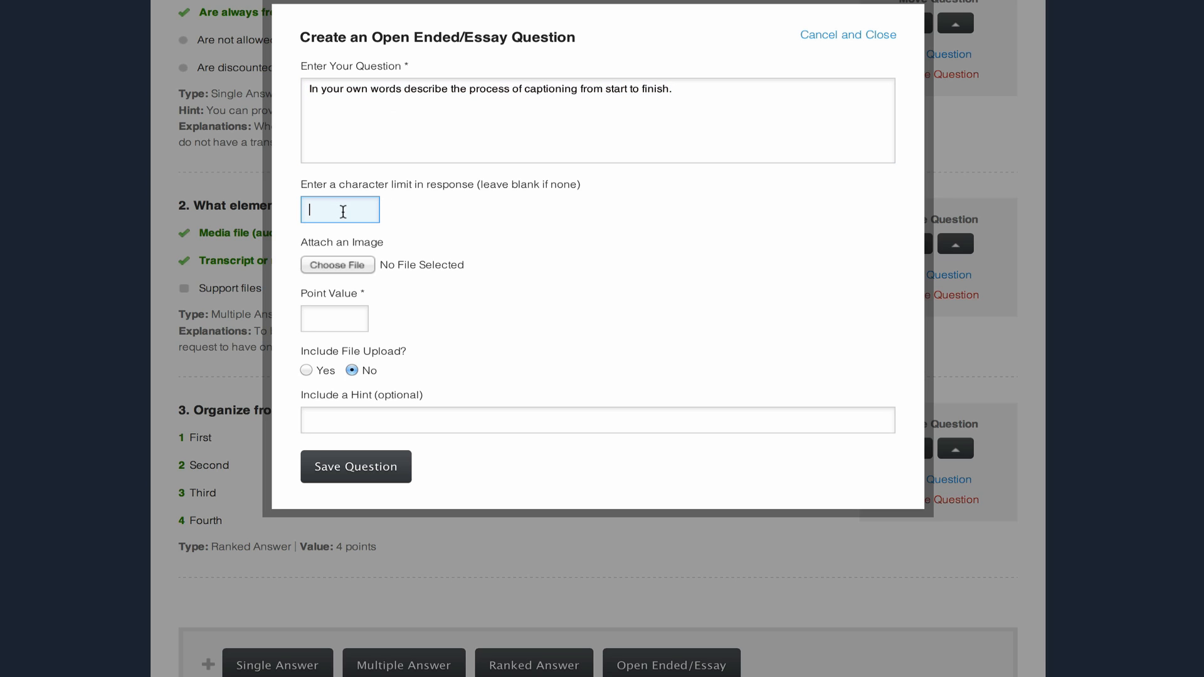
pyautogui.write('400')
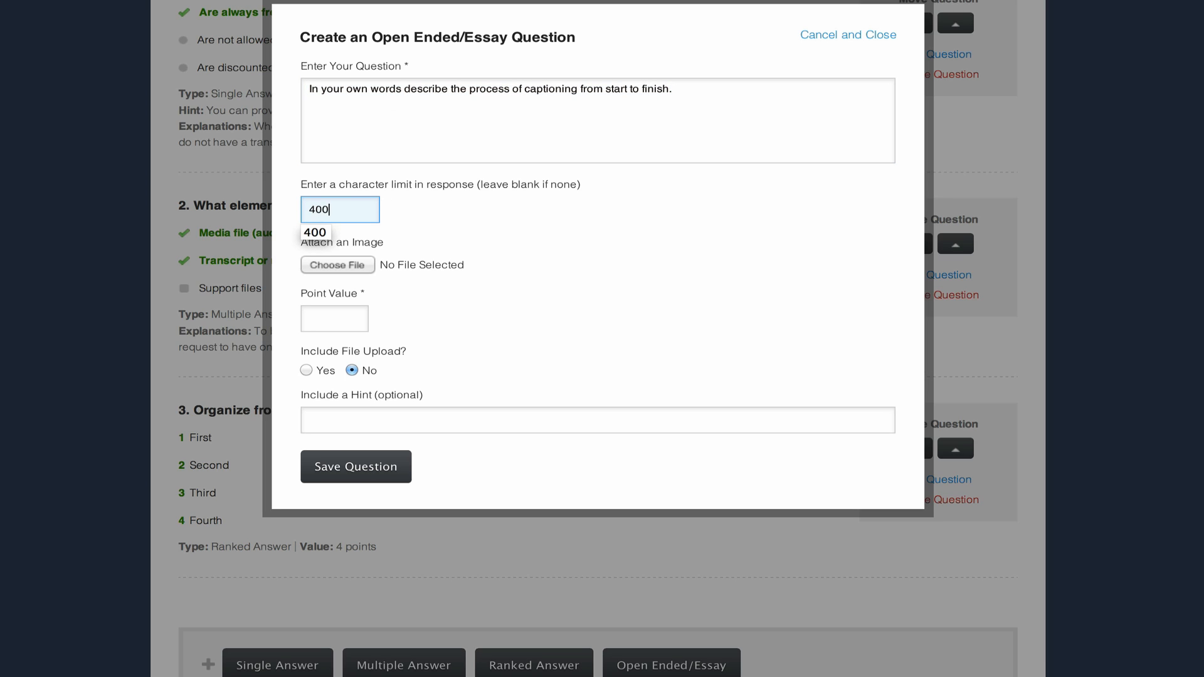
pyautogui.click(432, 236)
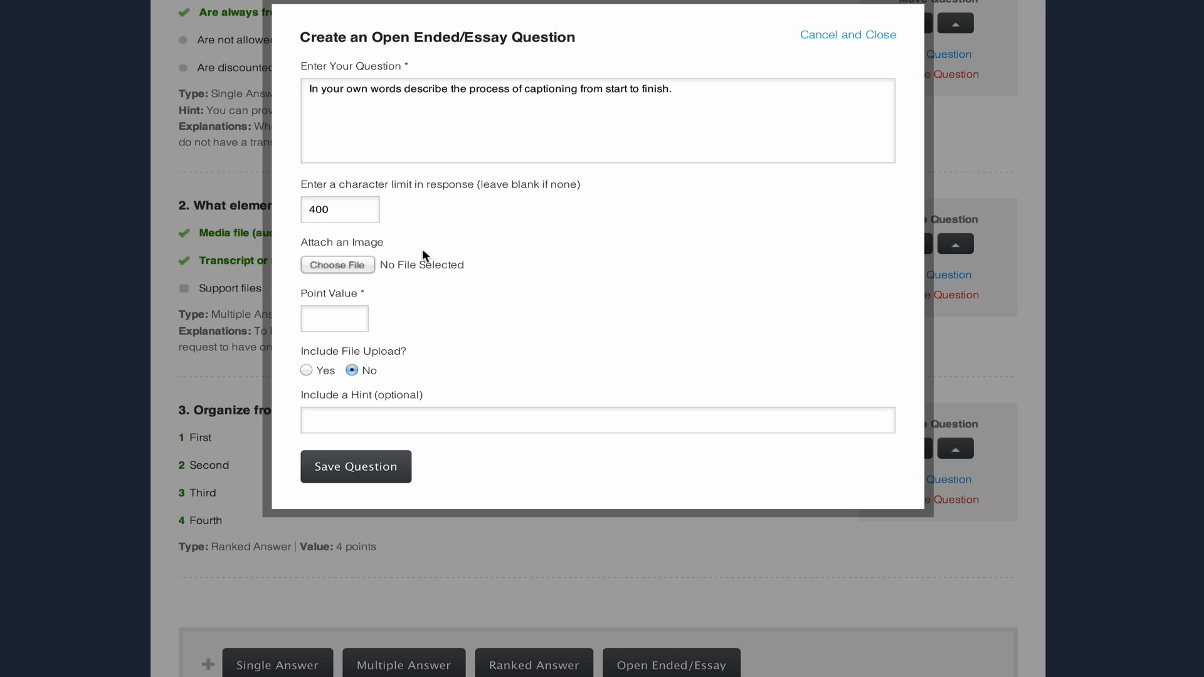
pyautogui.click(350, 314)
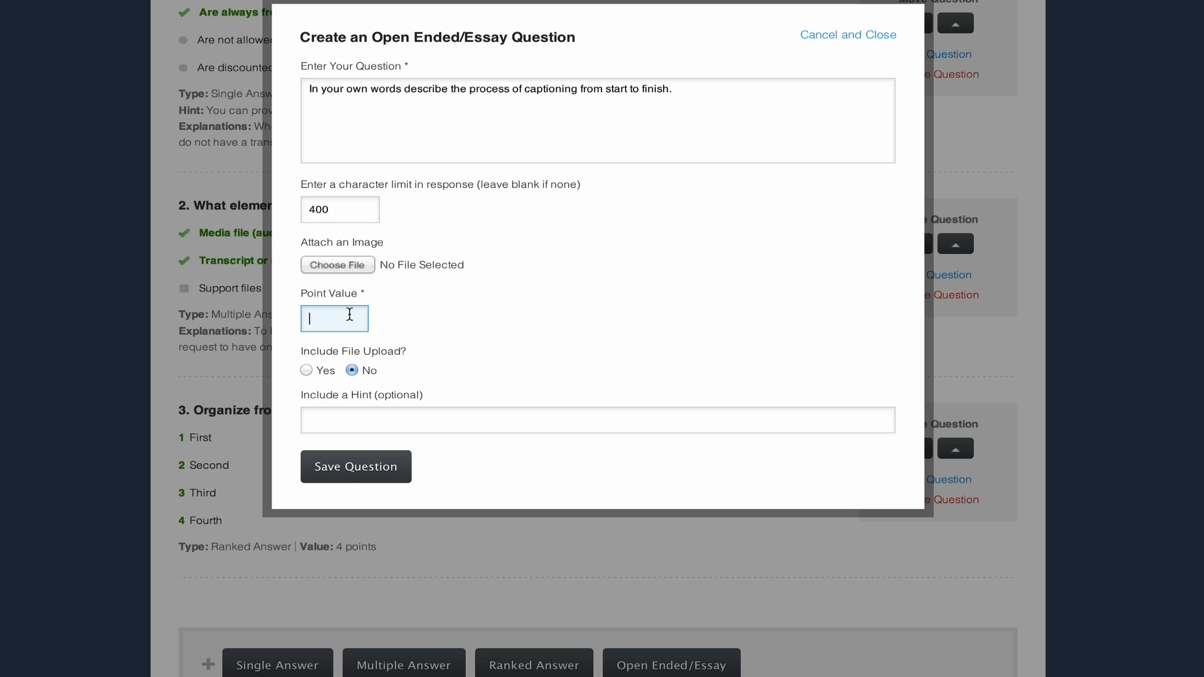
pyautogui.write('2')
pyautogui.click(307, 370)
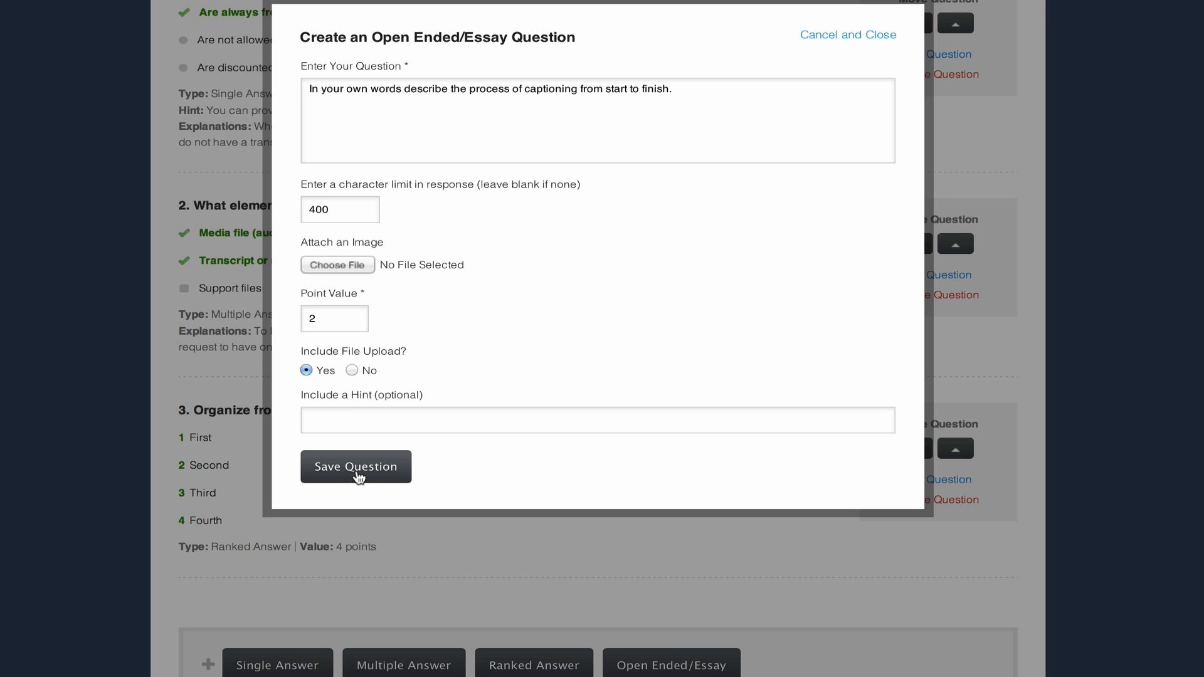
pyautogui.click(357, 469)
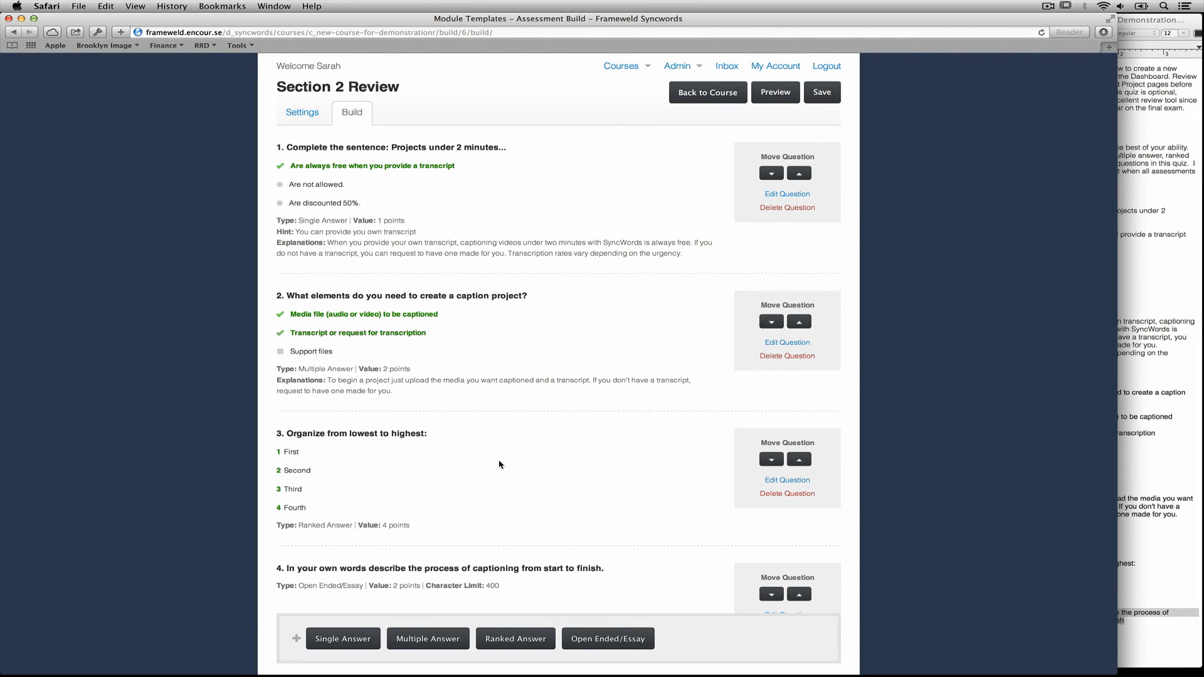
# Look over the question list and view the first question's edit form, closing it without changes.
pyautogui.scroll(-2, 500, 464)
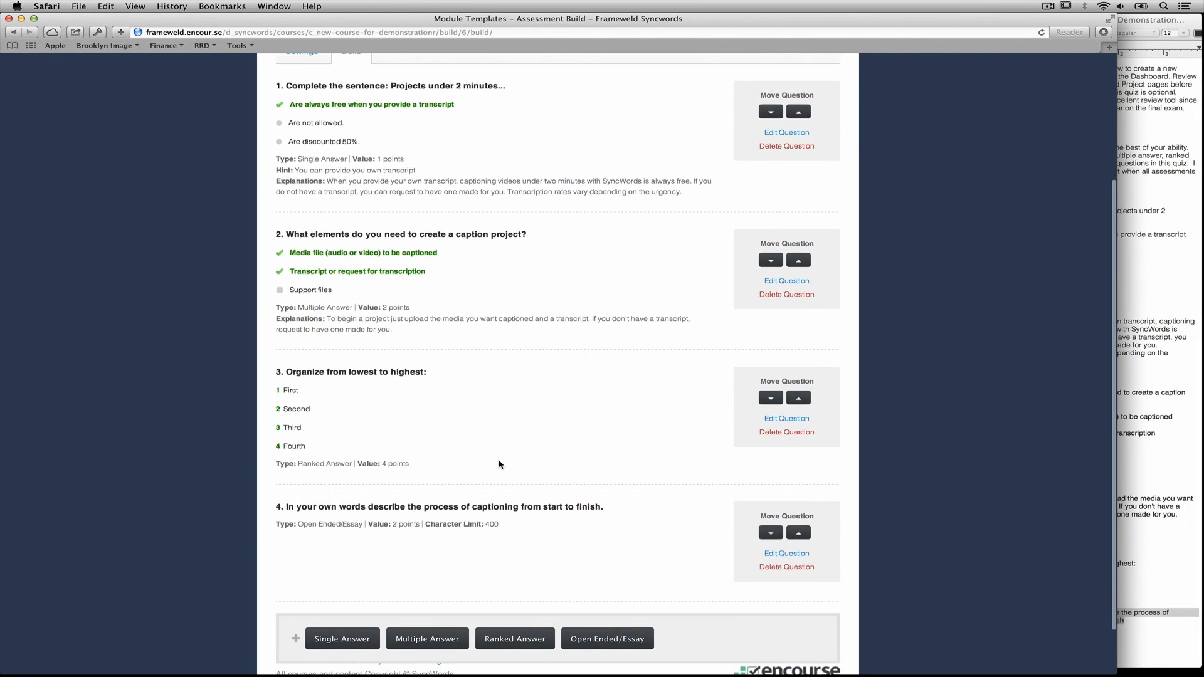
pyautogui.scroll(2, 500, 464)
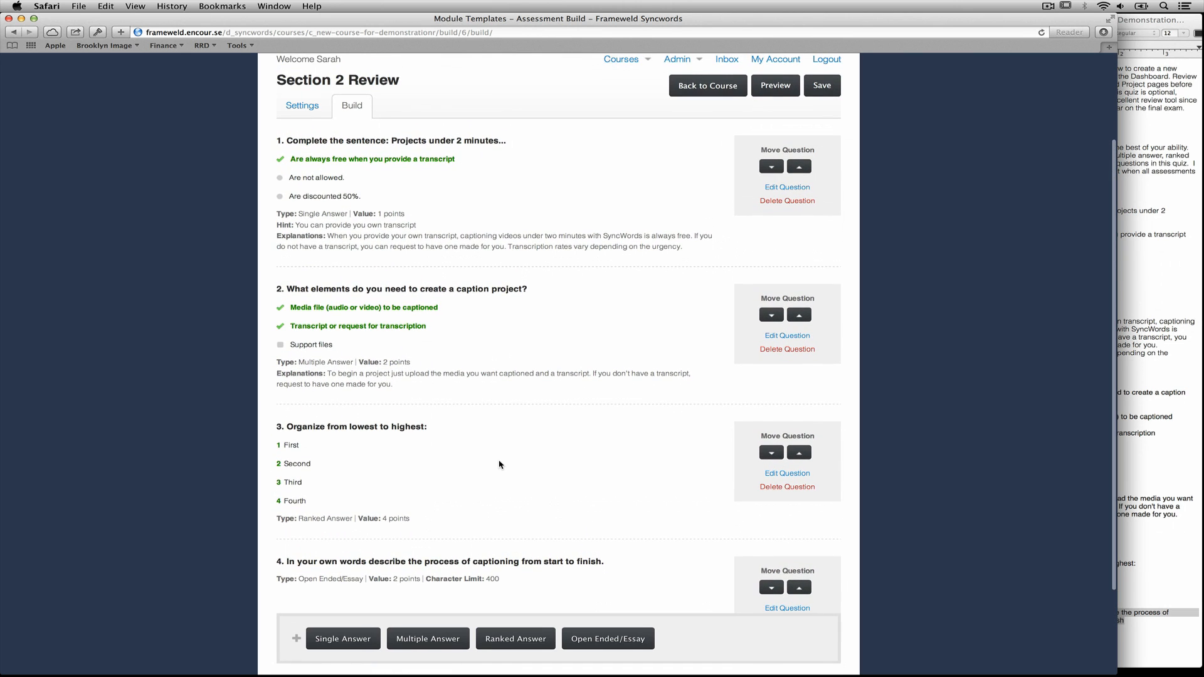
pyautogui.click(785, 188)
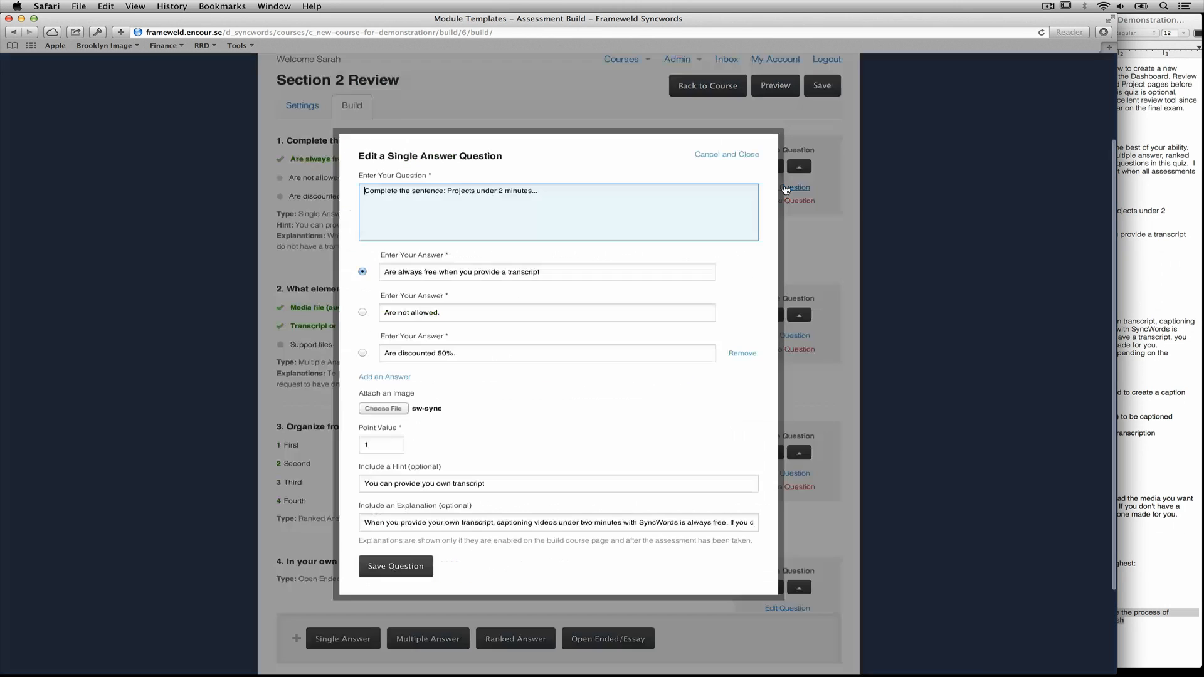
pyautogui.click(749, 155)
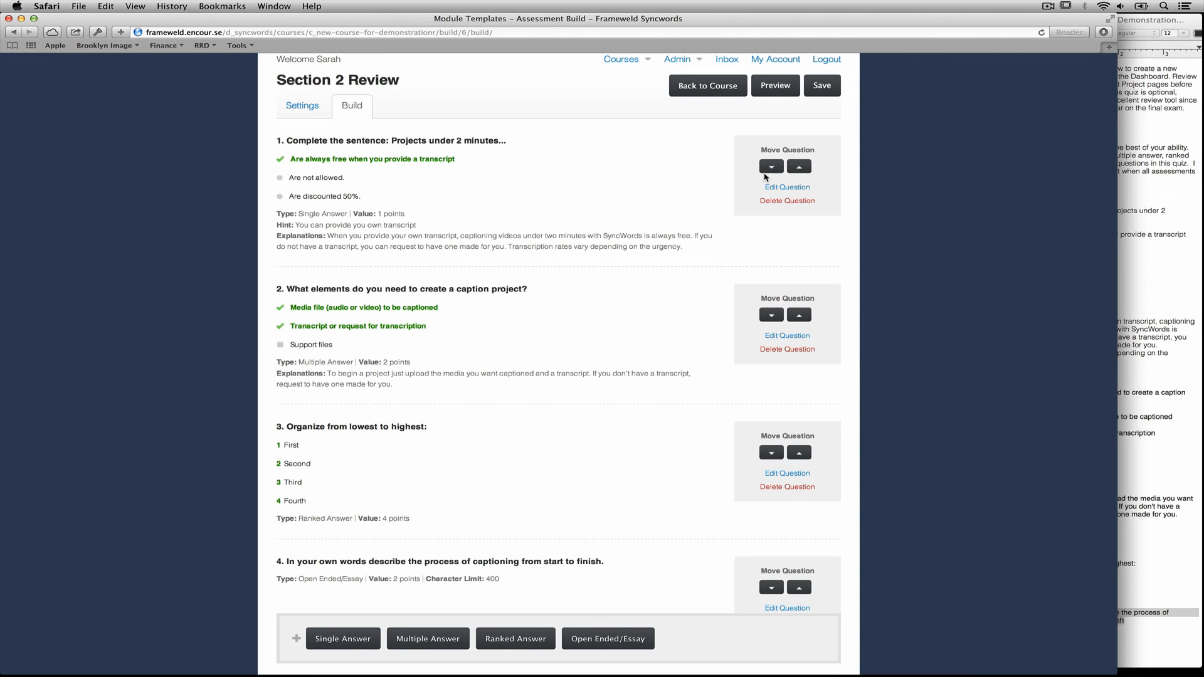
# Move the first question down one place and back up again.
pyautogui.click(771, 166)
pyautogui.click(799, 305)
# Save the assessment and preview its questions as a student sees them.
pyautogui.click(822, 86)
pyautogui.click(782, 96)
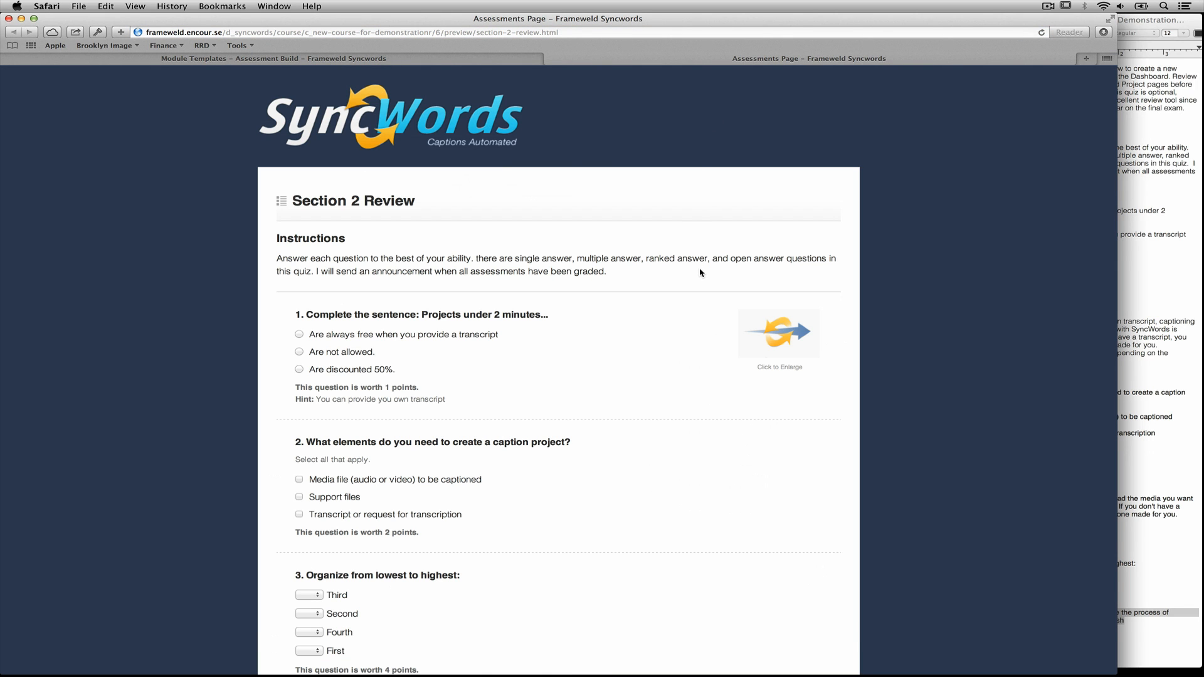
pyautogui.scroll(-3, 687, 362)
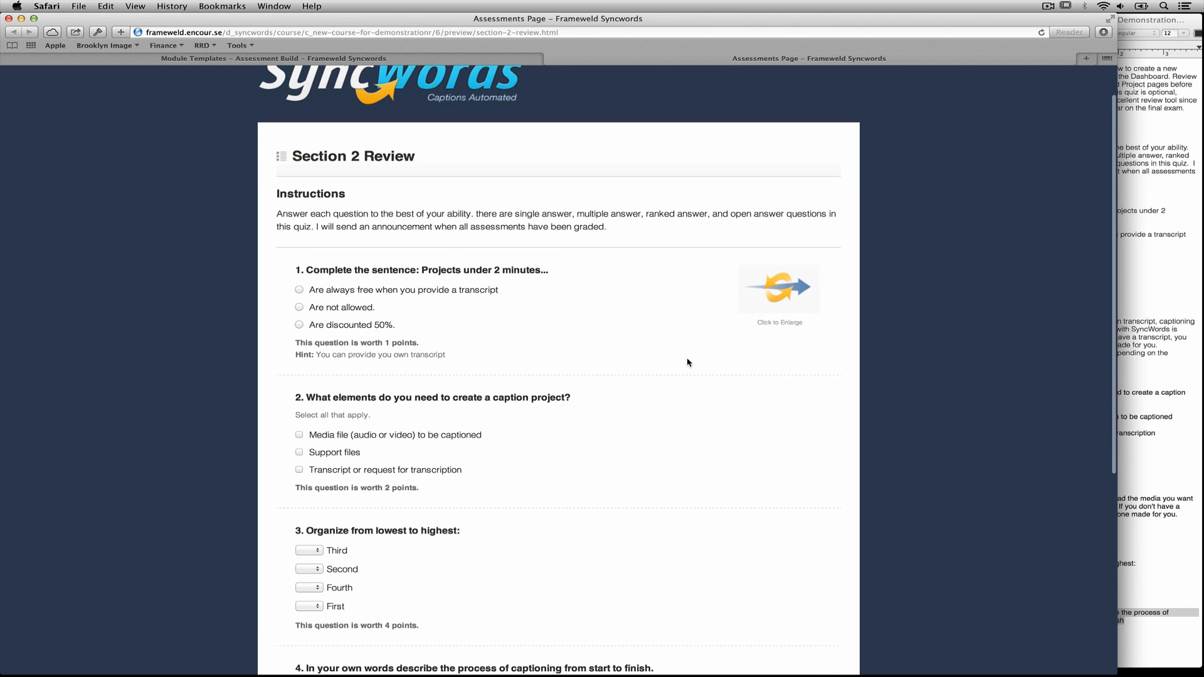
pyautogui.scroll(-3, 688, 363)
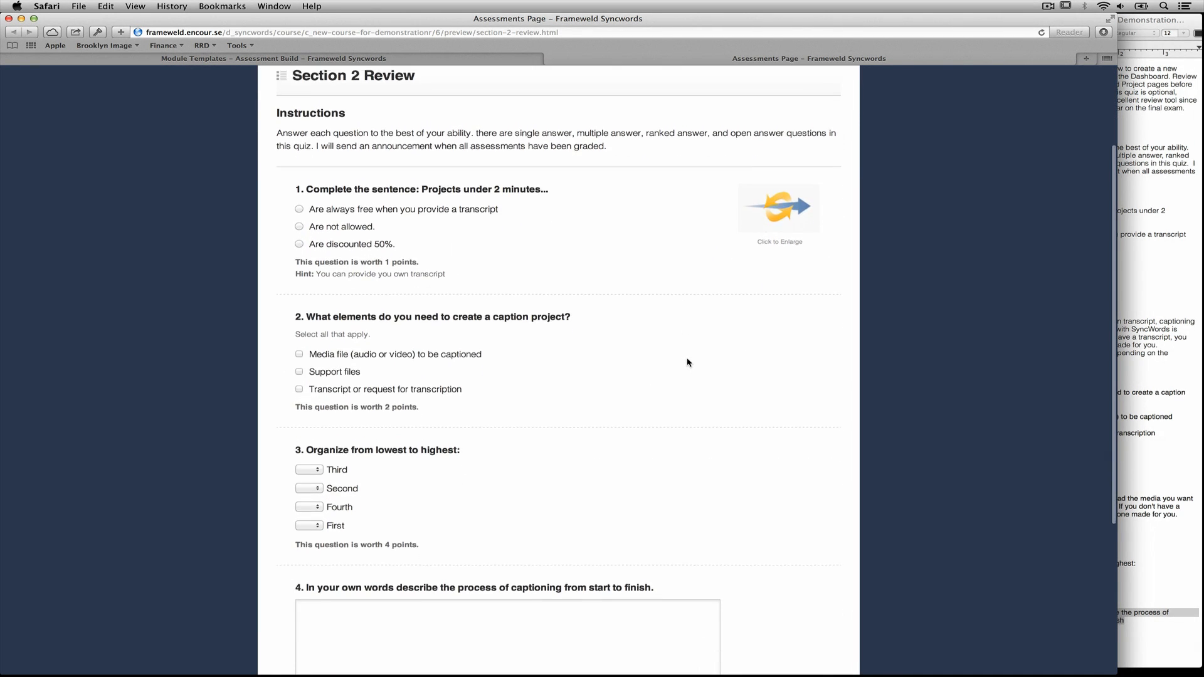
pyautogui.scroll(-2, 688, 363)
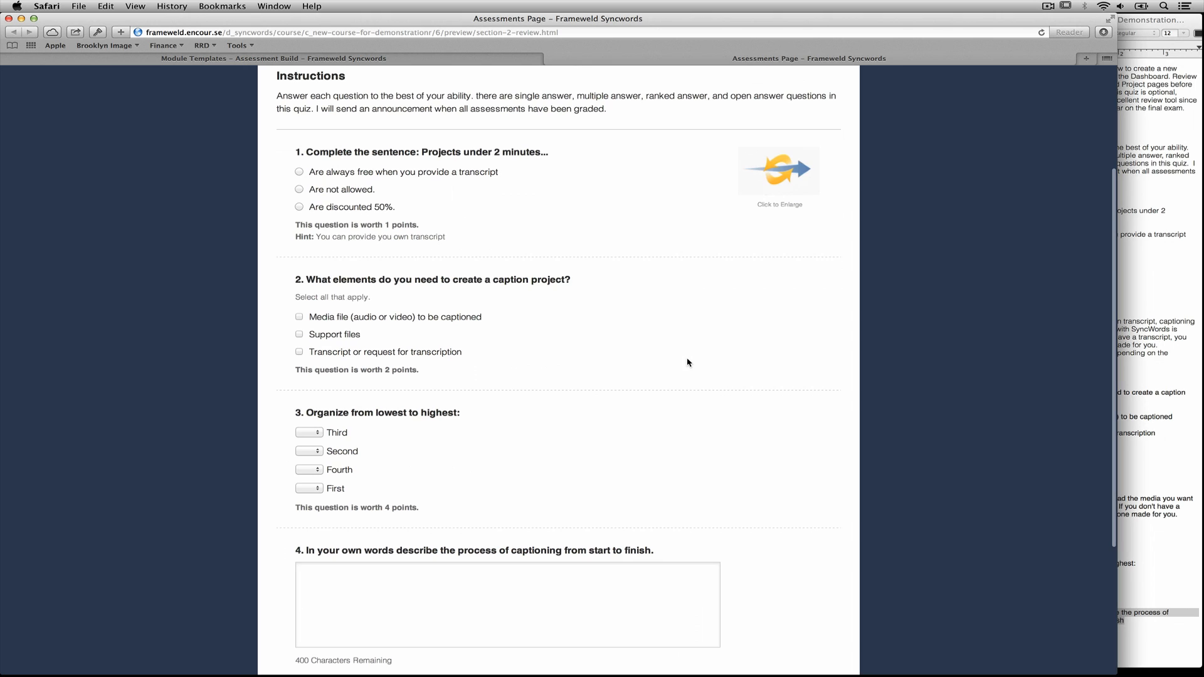
# In the preview, answer question 1 with "Are always free when you provide a transcript" and question 2 with the media file and transcript options.
pyautogui.click(300, 208)
pyautogui.click(301, 171)
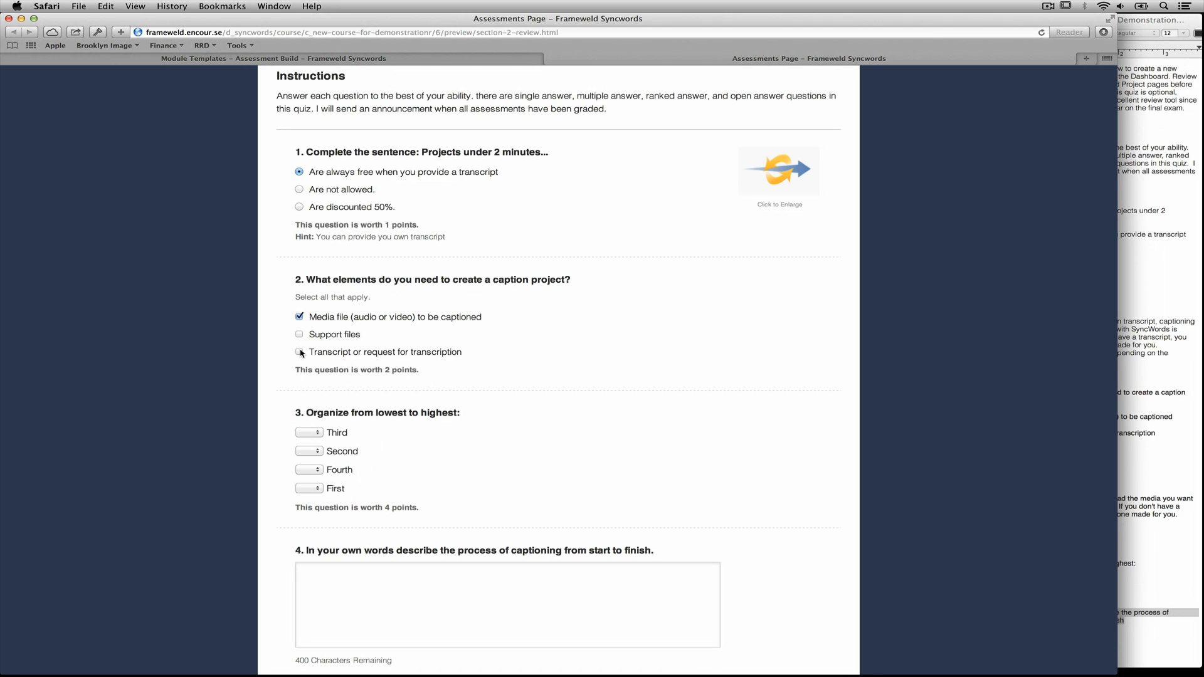
# Try the ranking question in the preview by ranking "Third" as 3 and "Second" as 2.
pyautogui.click(318, 433)
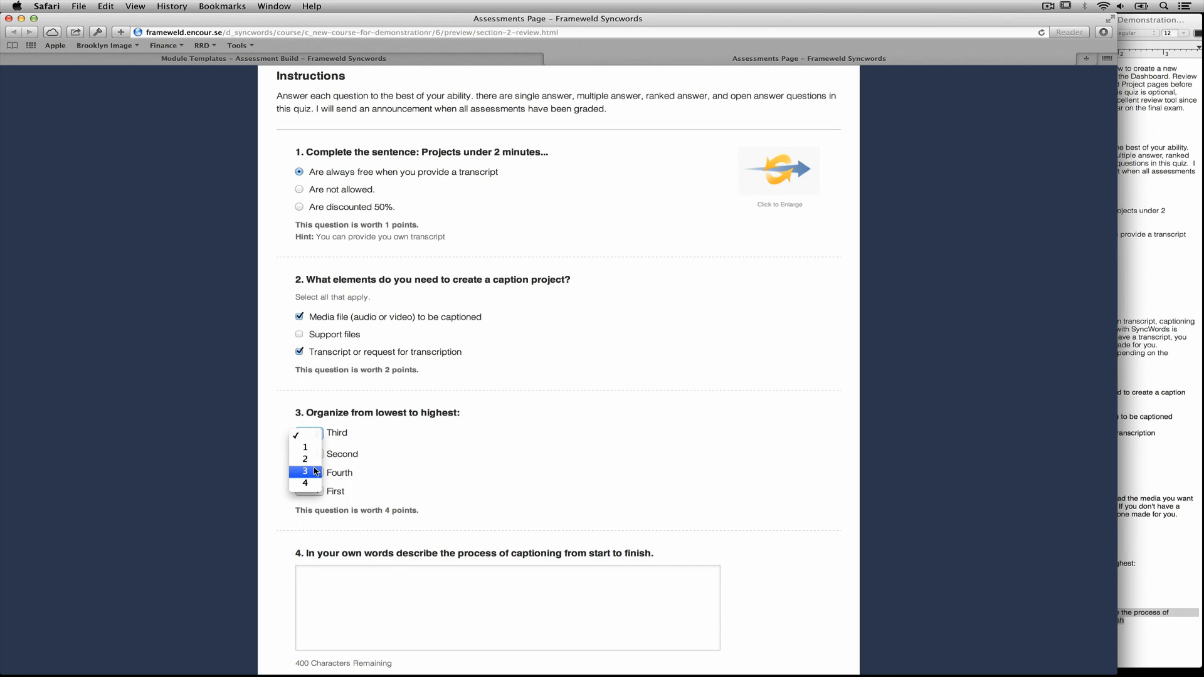
pyautogui.click(316, 471)
pyautogui.click(317, 453)
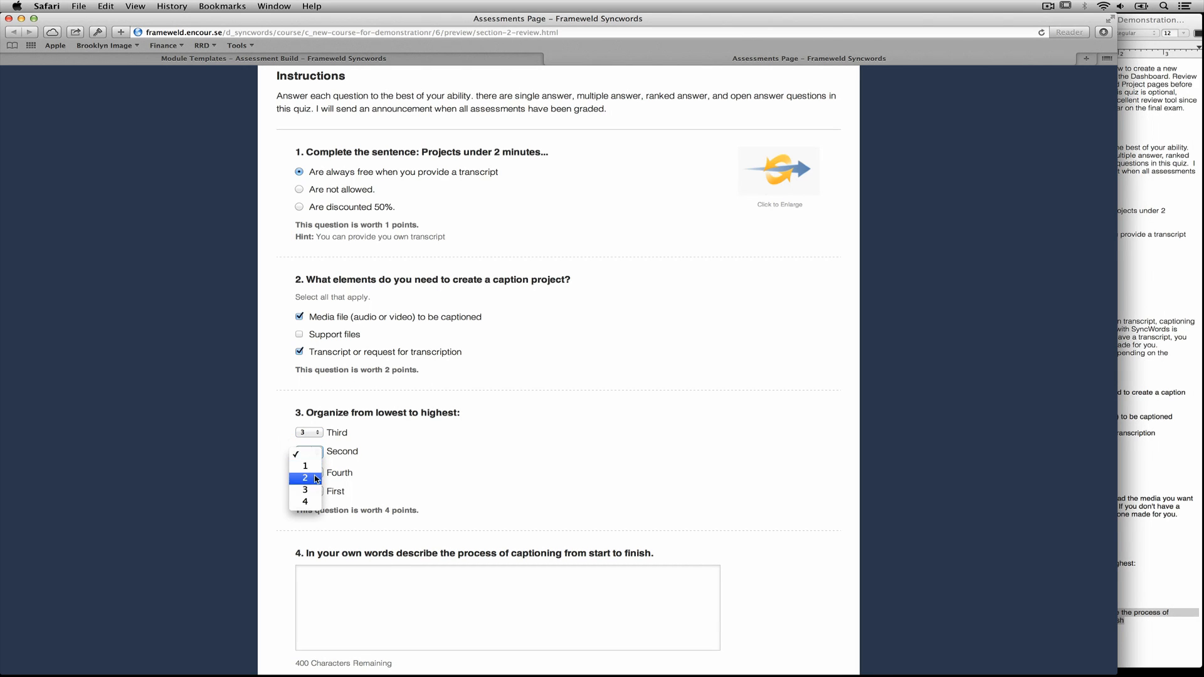
pyautogui.click(317, 479)
# Enter "First ..... then...." as a trial essay answer in the preview and view the rest of the page.
pyautogui.click(358, 573)
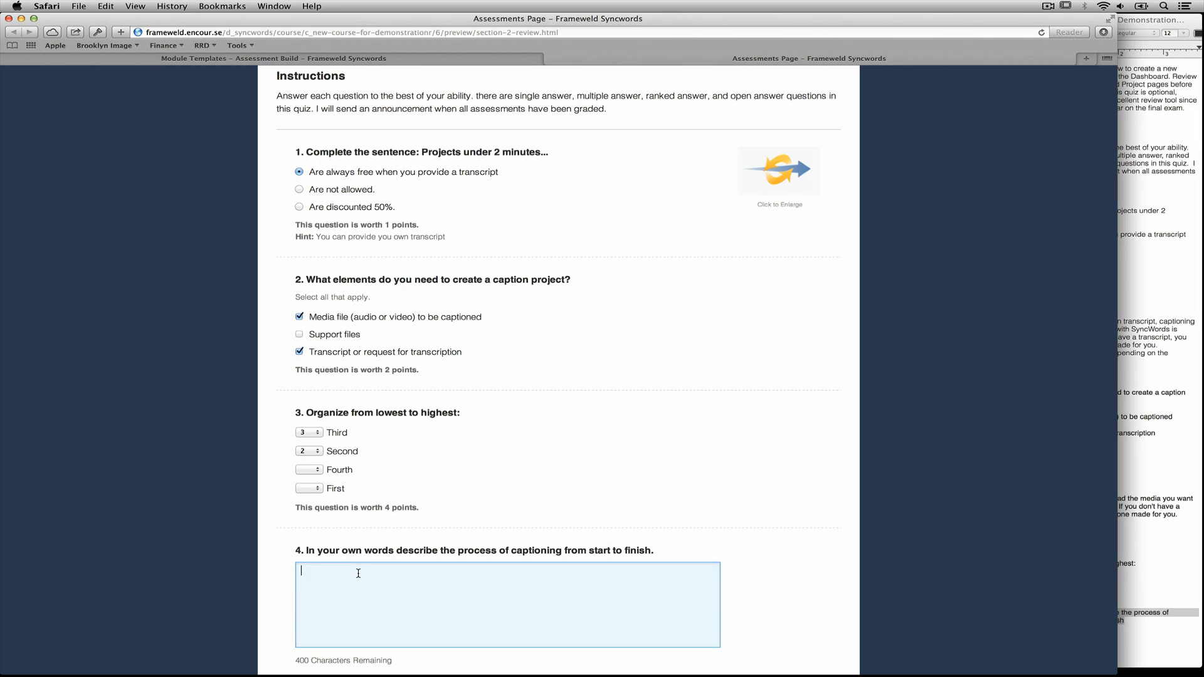
pyautogui.write('First ..... then....')
pyautogui.scroll(-5, 321, 495)
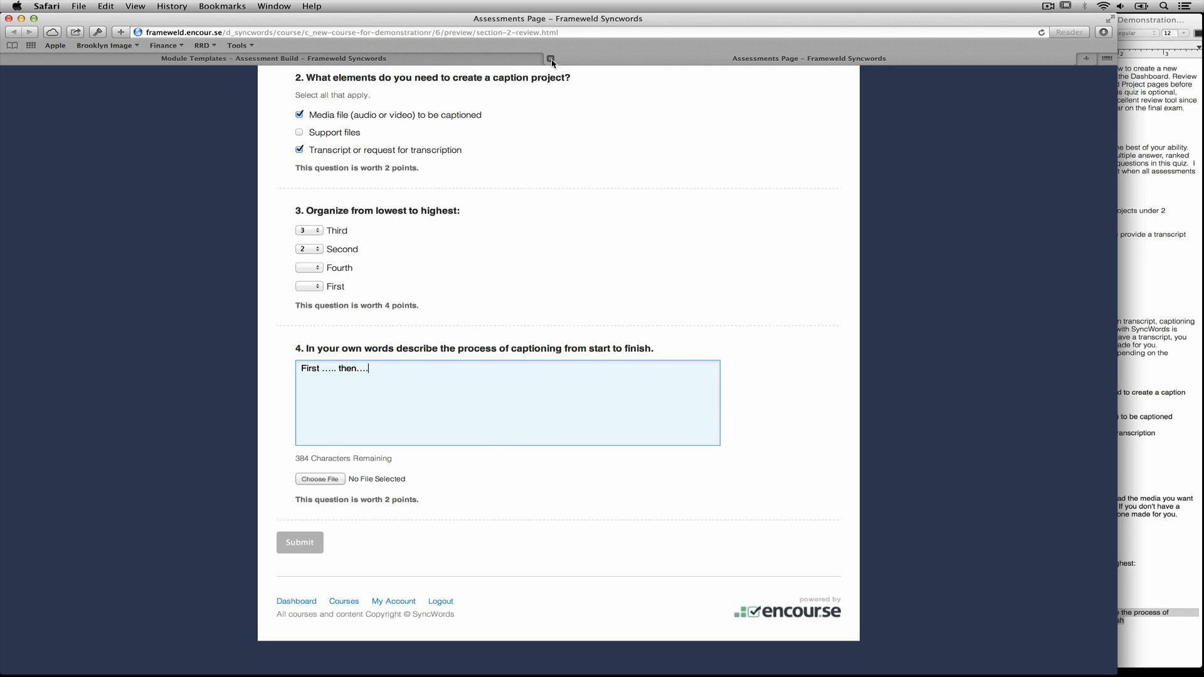
# Close the assessment preview and return to the course's build page.
pyautogui.click(551, 58)
pyautogui.click(646, 132)
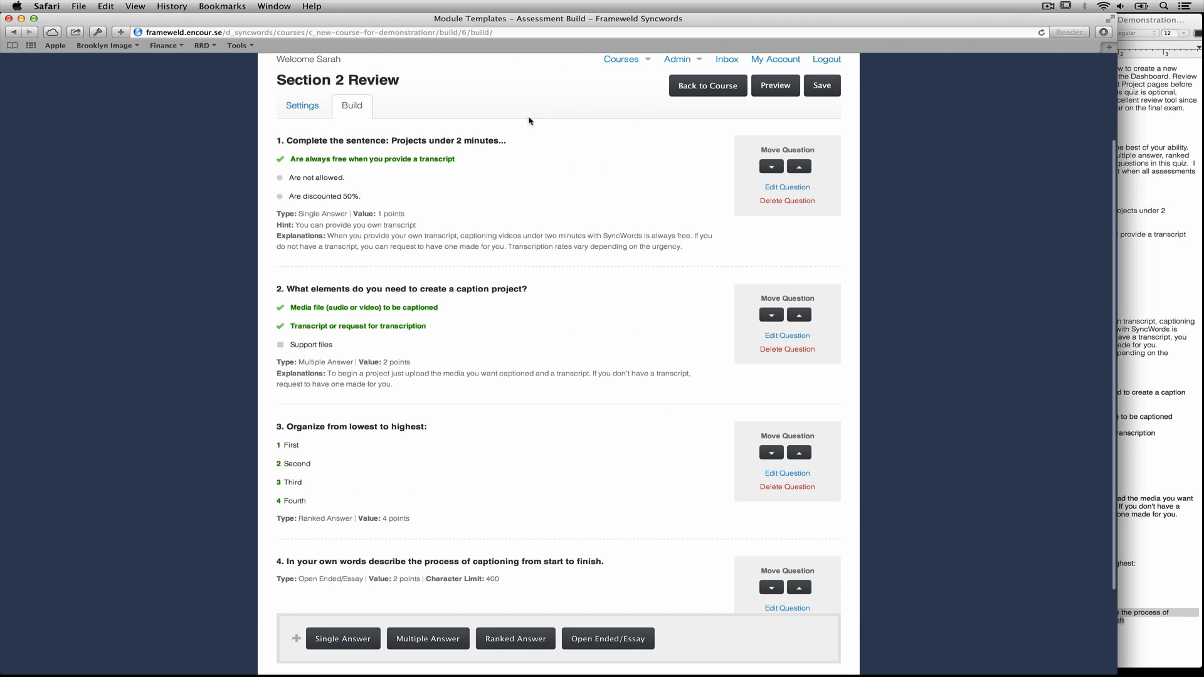
pyautogui.click(722, 89)
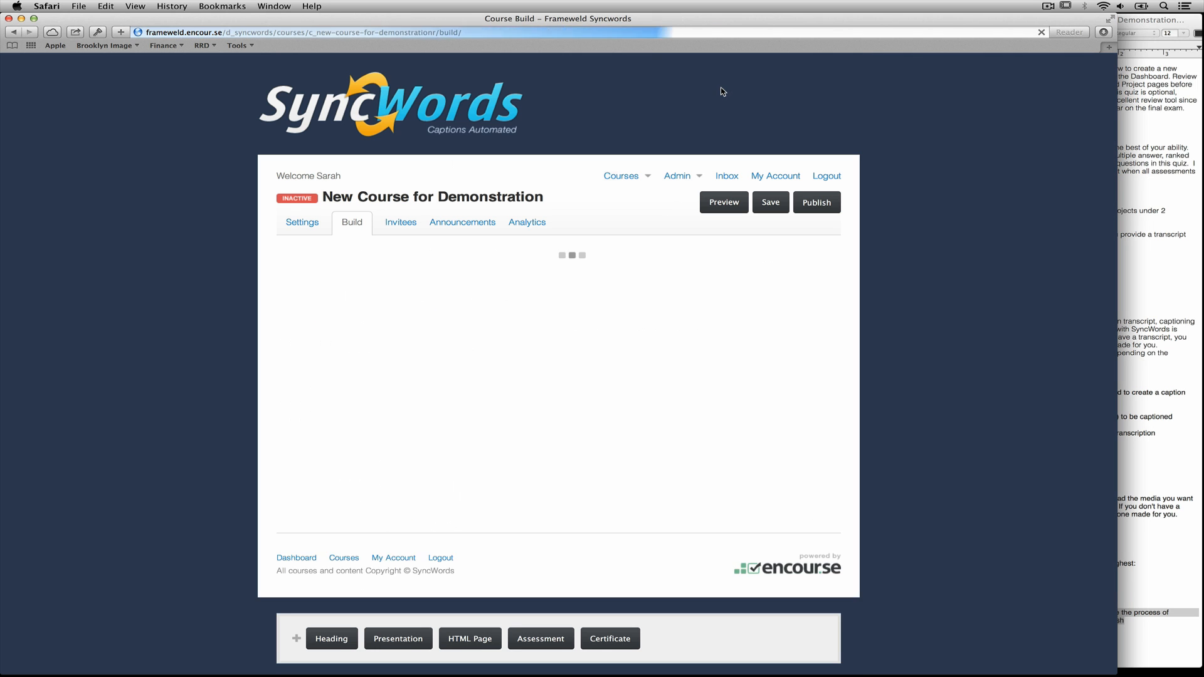
# Move the Section 2 Review assessment up one place, above the Completion Certificate.
pyautogui.scroll(-12, 602, 333)
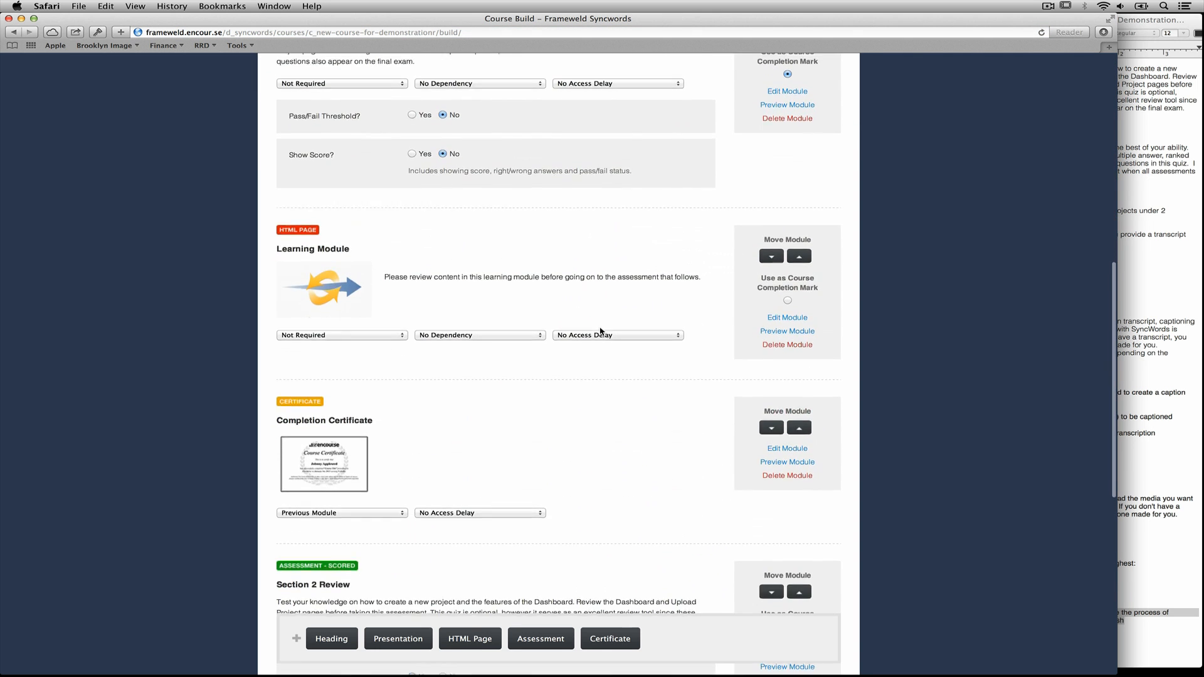
pyautogui.scroll(-3, 599, 331)
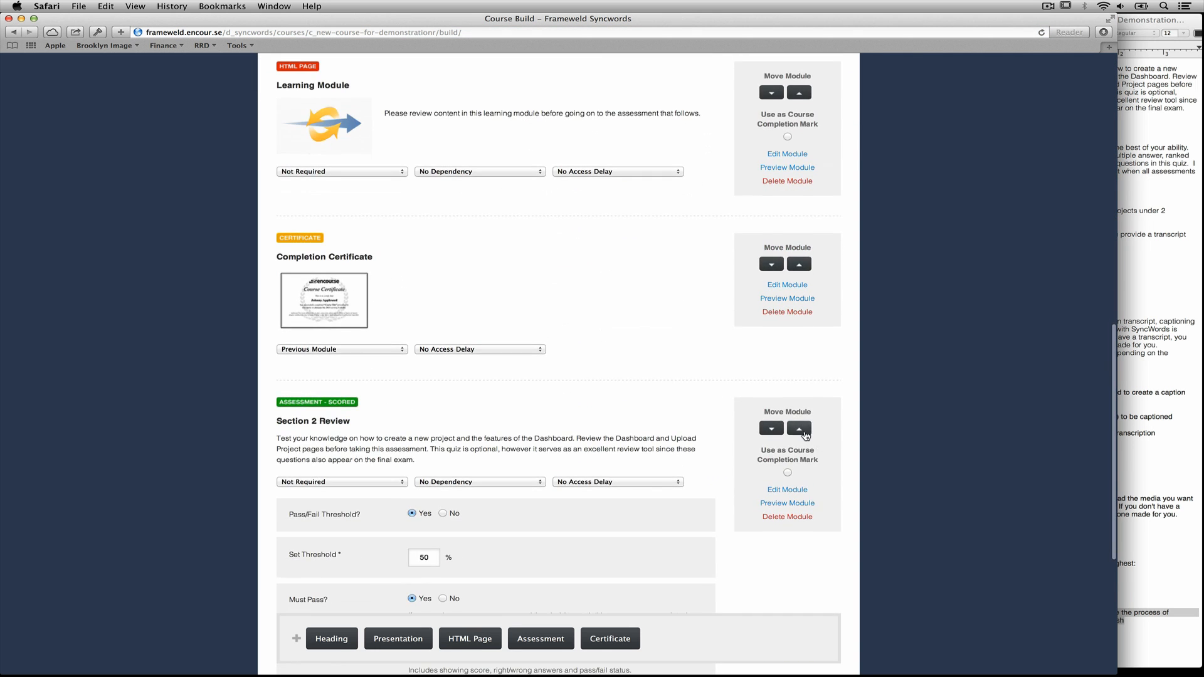
pyautogui.click(803, 432)
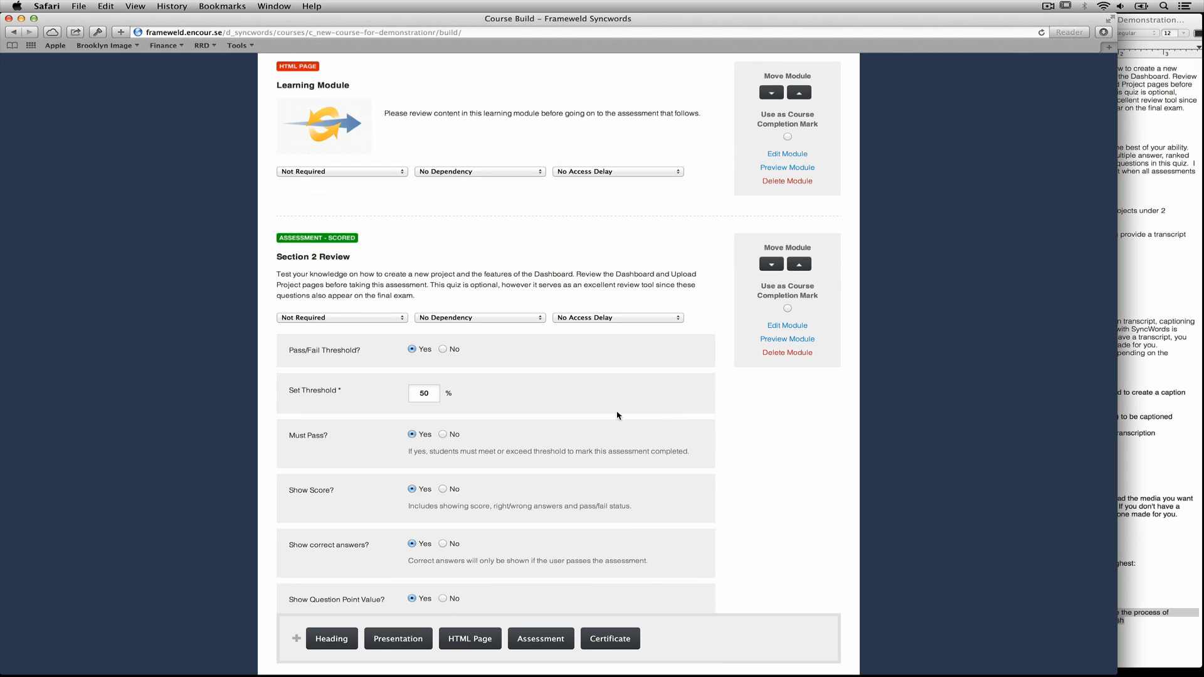